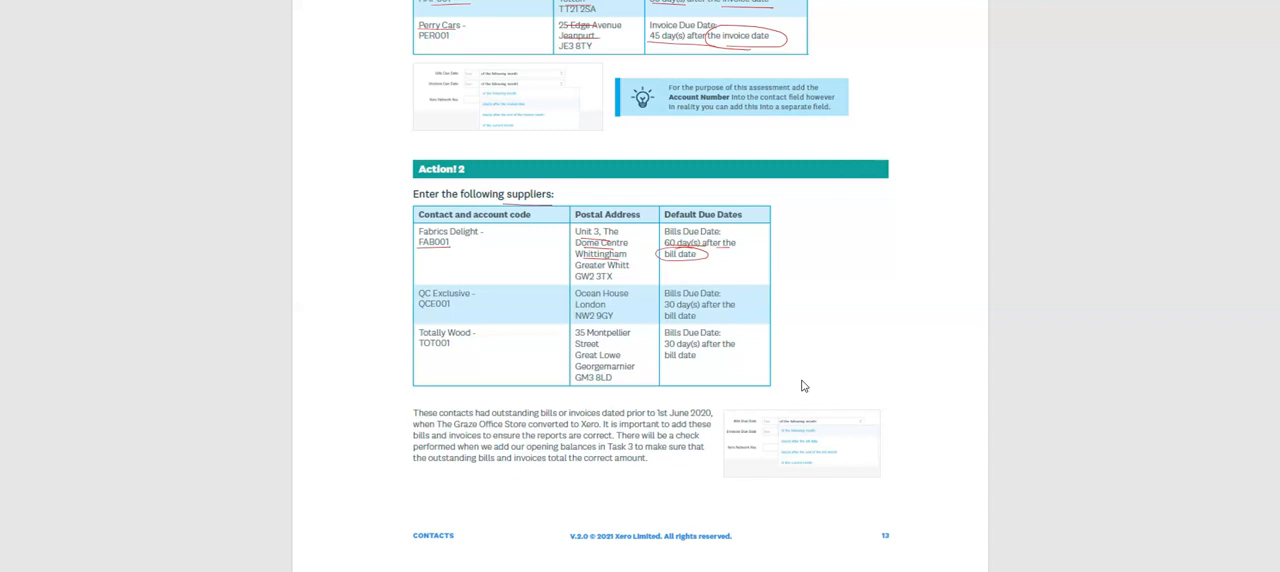
Step: Underline the QC Exclusive and Totally Wood codes and bill due terms, and mark the 1st June 2020 note about outstanding balances
left_click_drag(421, 298, 456, 312)
mouse_move(674, 299)
left_mouse_down()
mouse_move(702, 297)
mouse_move(700, 320)
left_mouse_up()
mouse_move(420, 338)
left_mouse_down()
mouse_move(466, 335)
mouse_move(459, 353)
left_mouse_up()
mouse_move(617, 344)
left_mouse_down()
mouse_move(702, 349)
mouse_move(696, 363)
left_mouse_up()
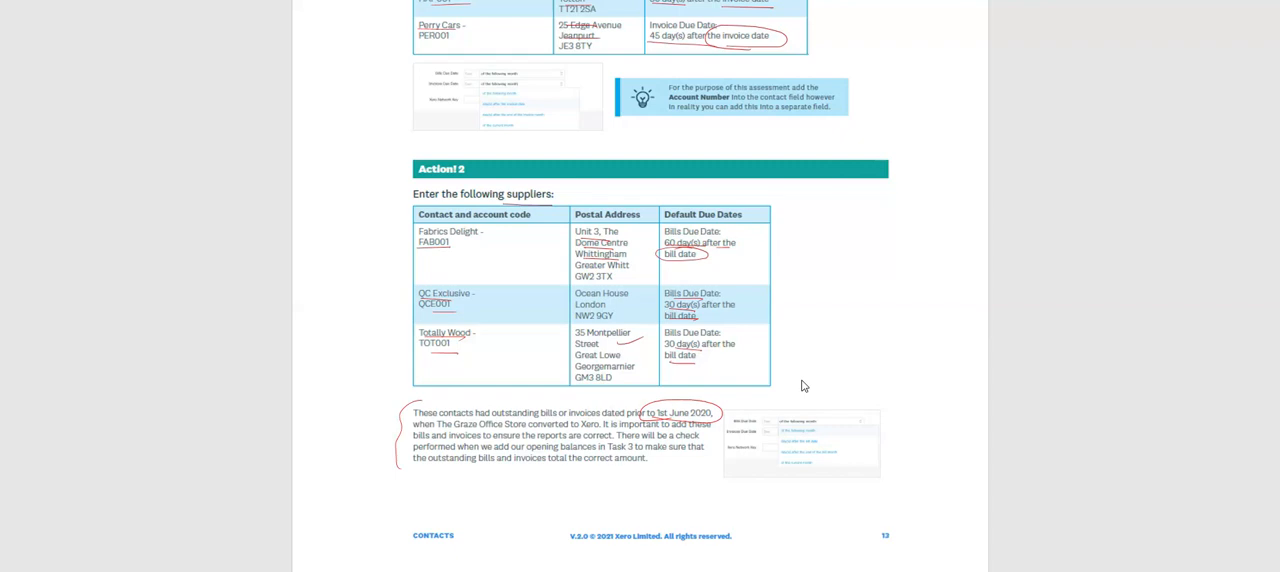
left_click_drag(583, 465, 638, 473)
scroll(615, 370, "down", 3)
scroll(604, 378, "down", 2)
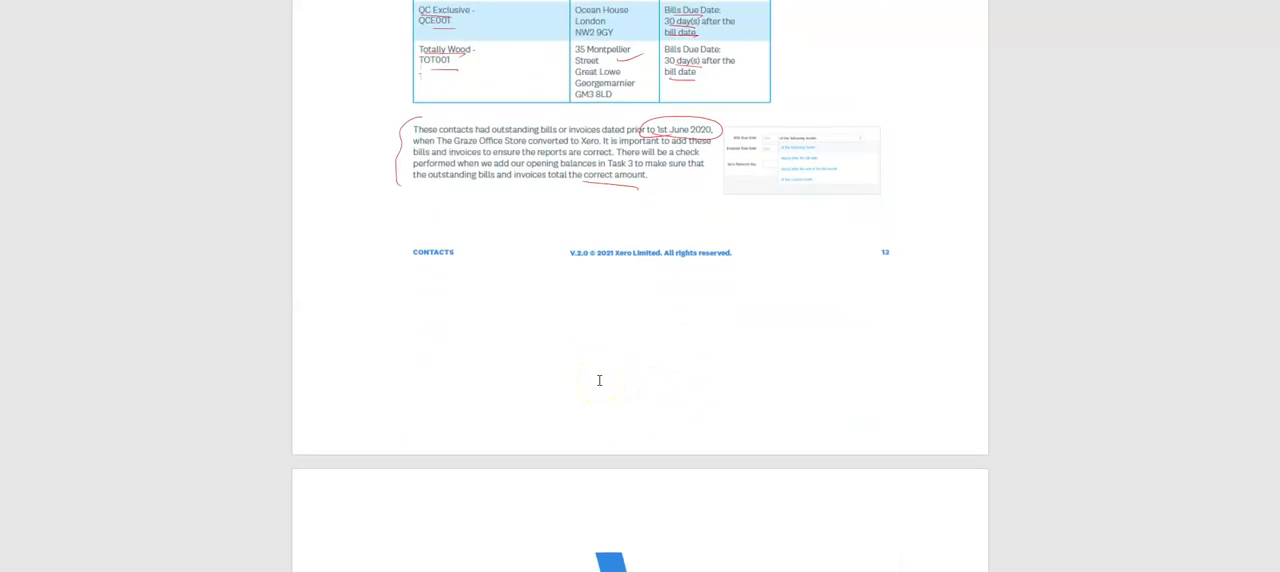
scroll(599, 380, "up", 3)
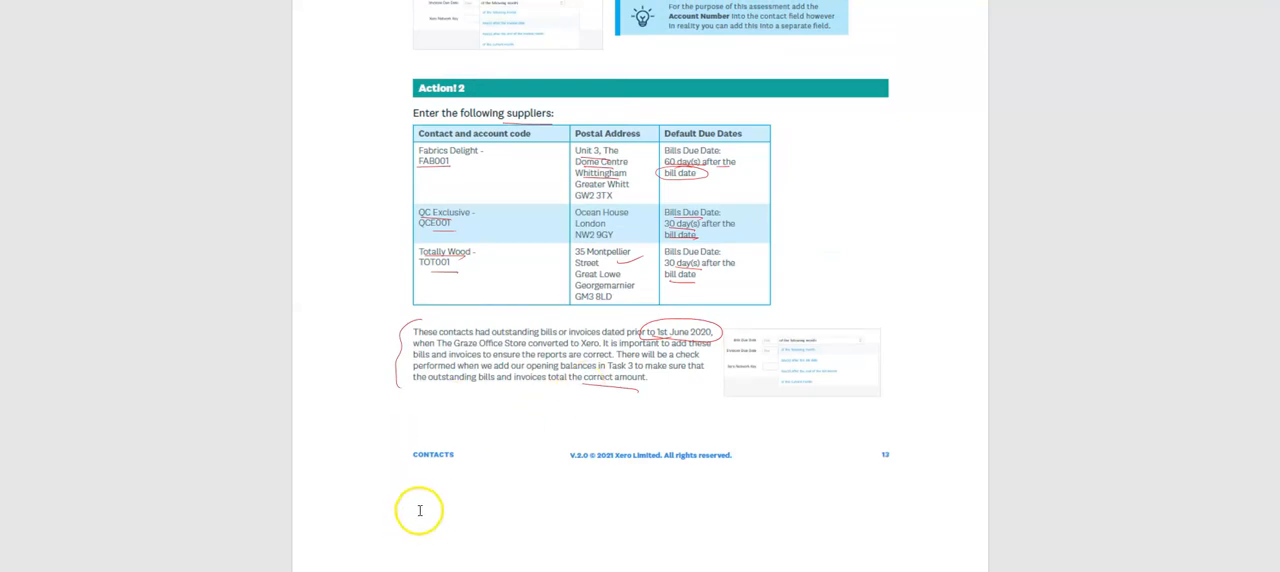
scroll(445, 497, "up", 3)
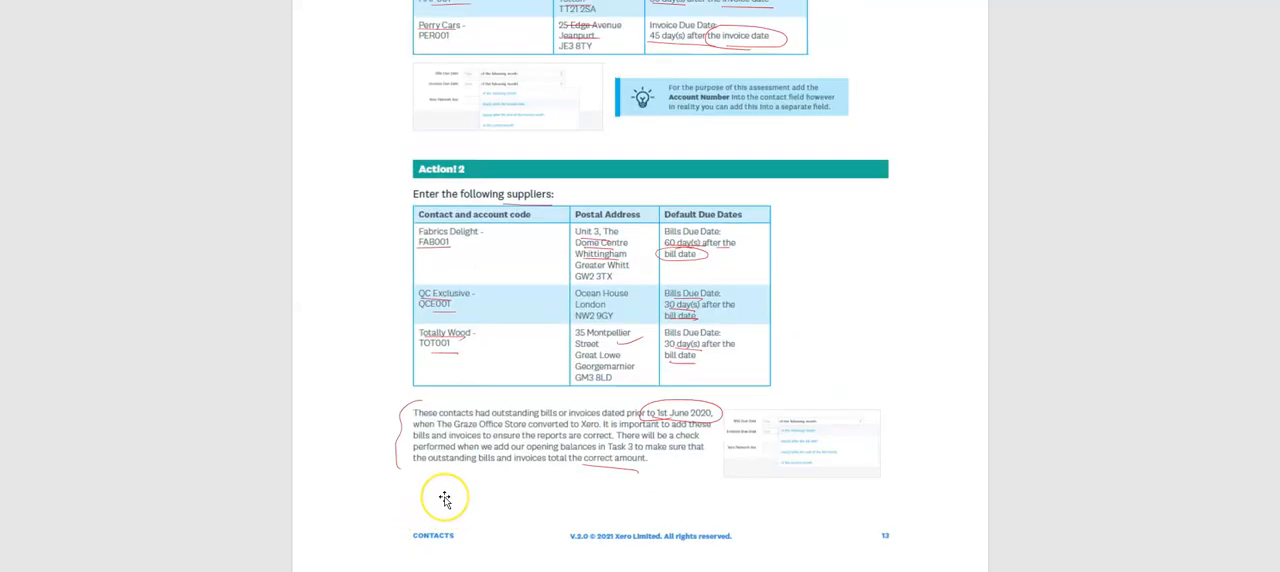
Step: Switch to Xero and review the full contacts list of The Graze Office Store
key("alt+Tab")
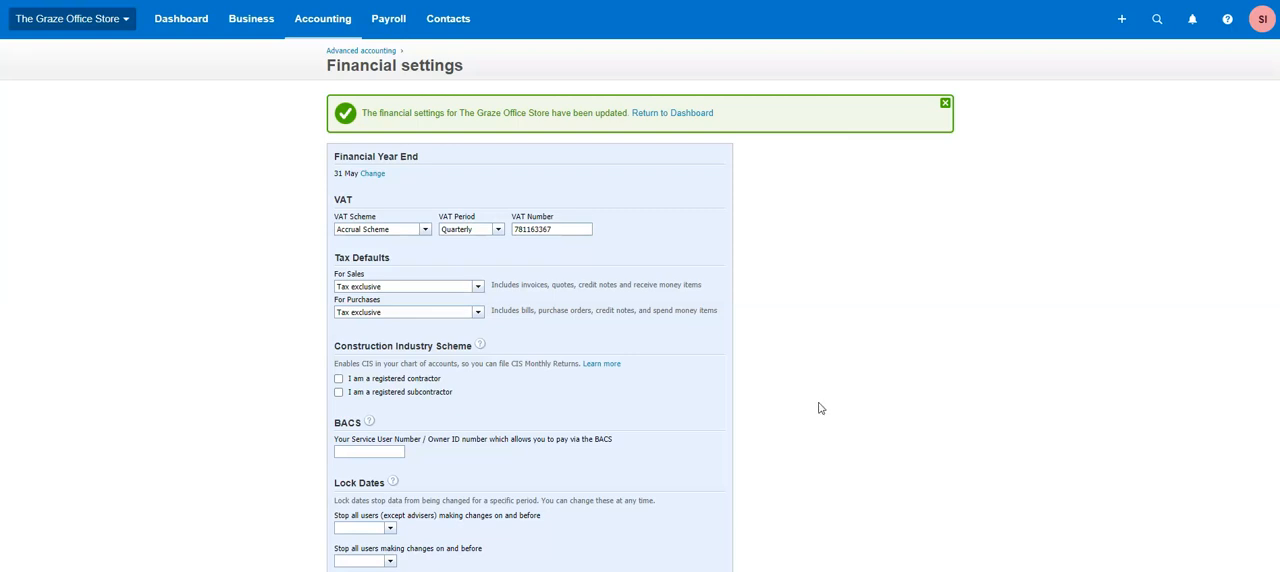
left_click(450, 22)
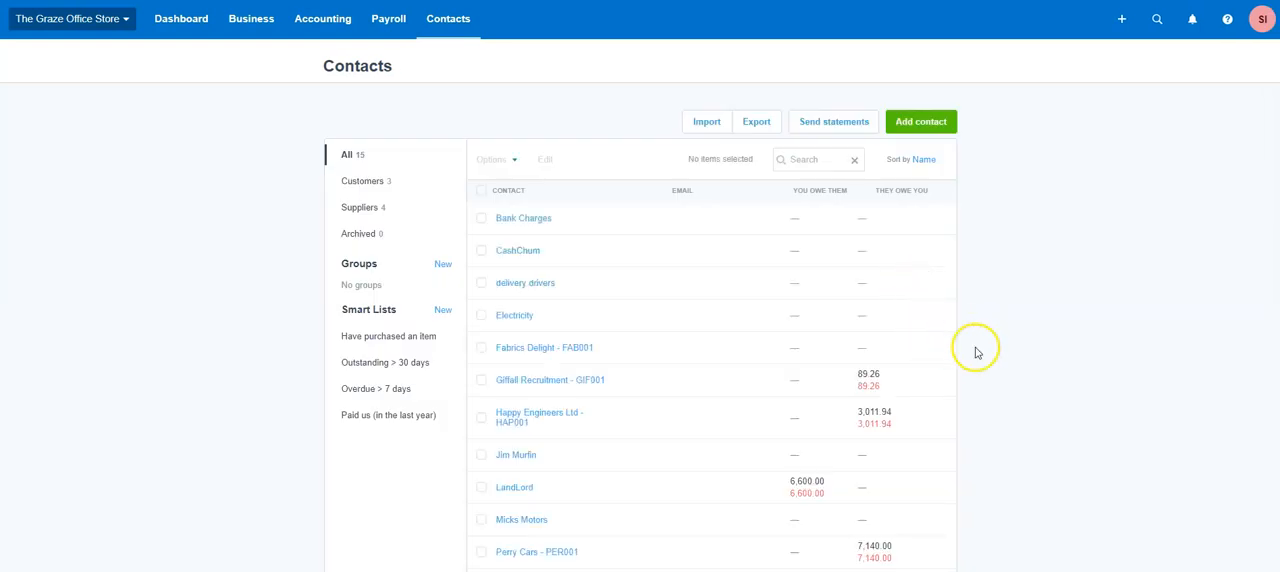
scroll(977, 344, "down", 2)
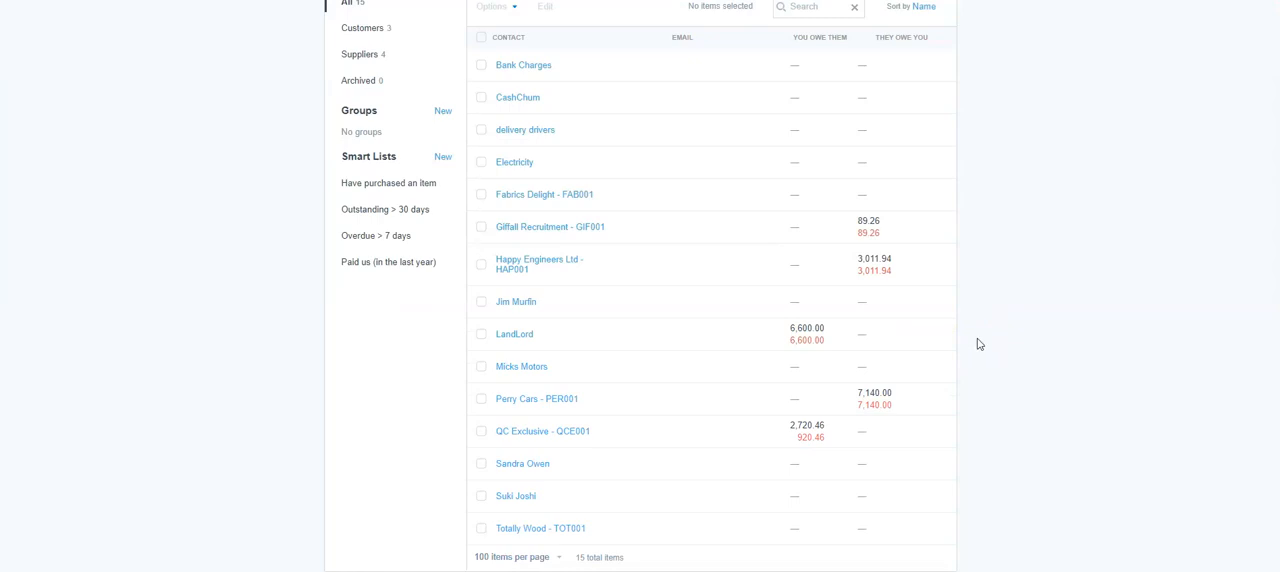
scroll(979, 344, "up", 2)
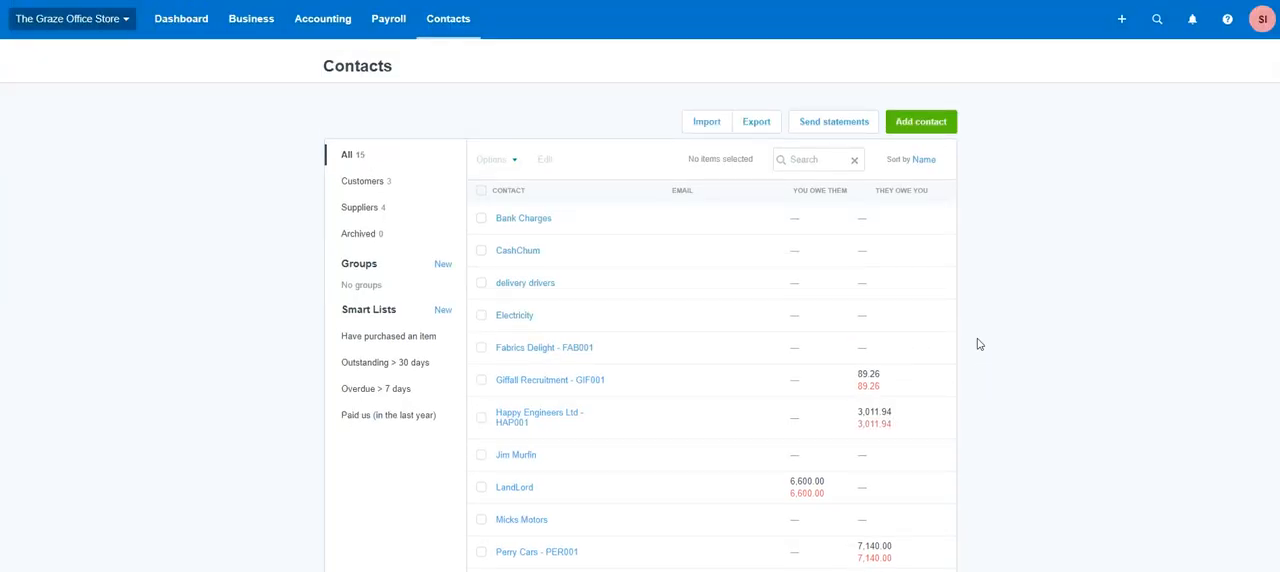
scroll(979, 344, "down", 2)
scroll(979, 344, "up", 2)
scroll(979, 344, "down", 1)
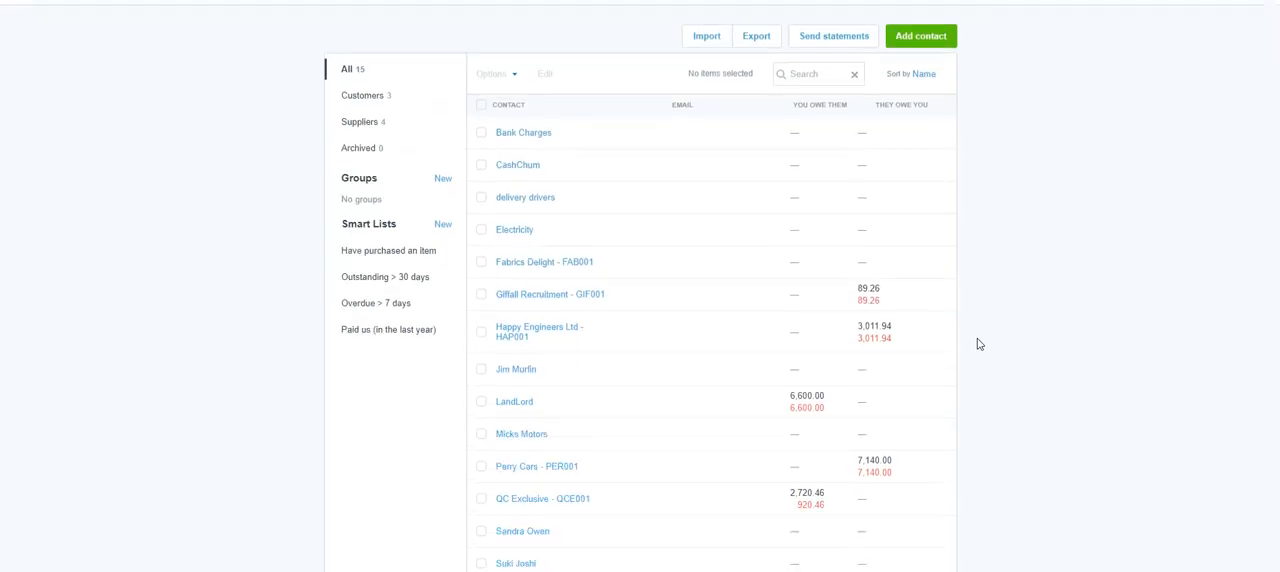
scroll(979, 344, "up", 1)
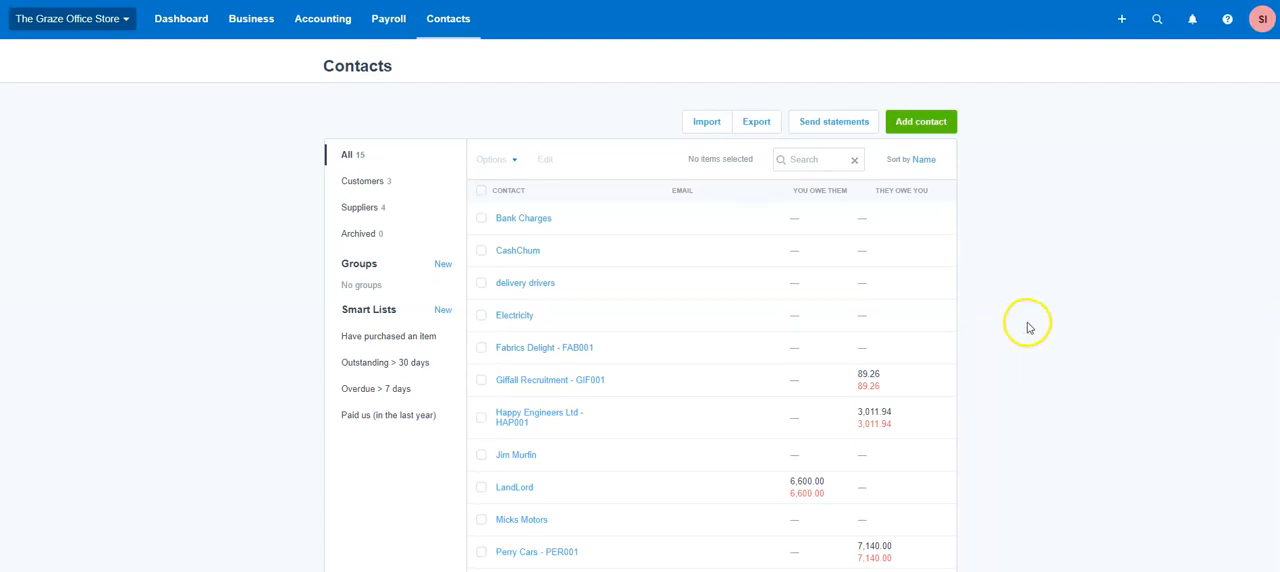
Step: Check the quick-create choices and open a blank new contact form from the contacts list
left_click(1121, 20)
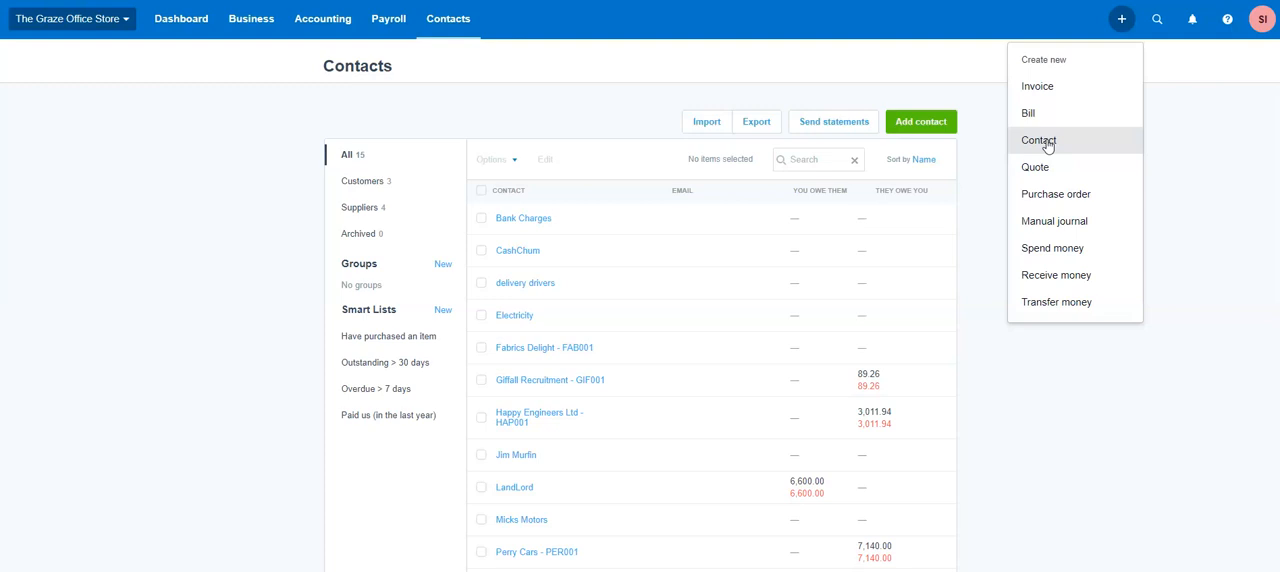
left_click(960, 44)
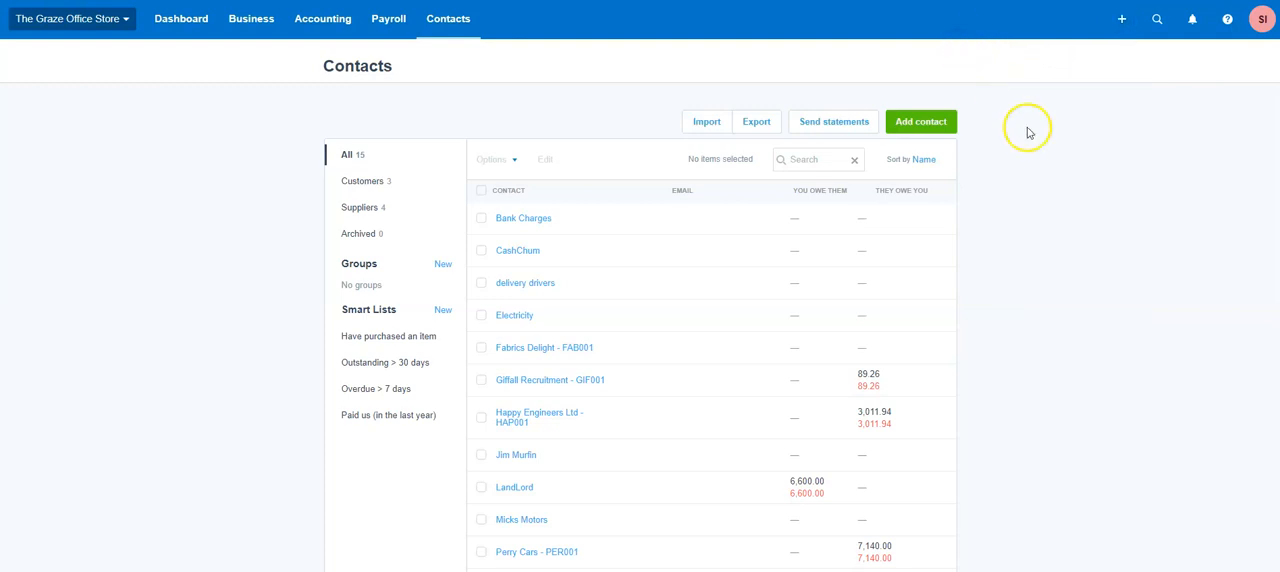
left_click(908, 131)
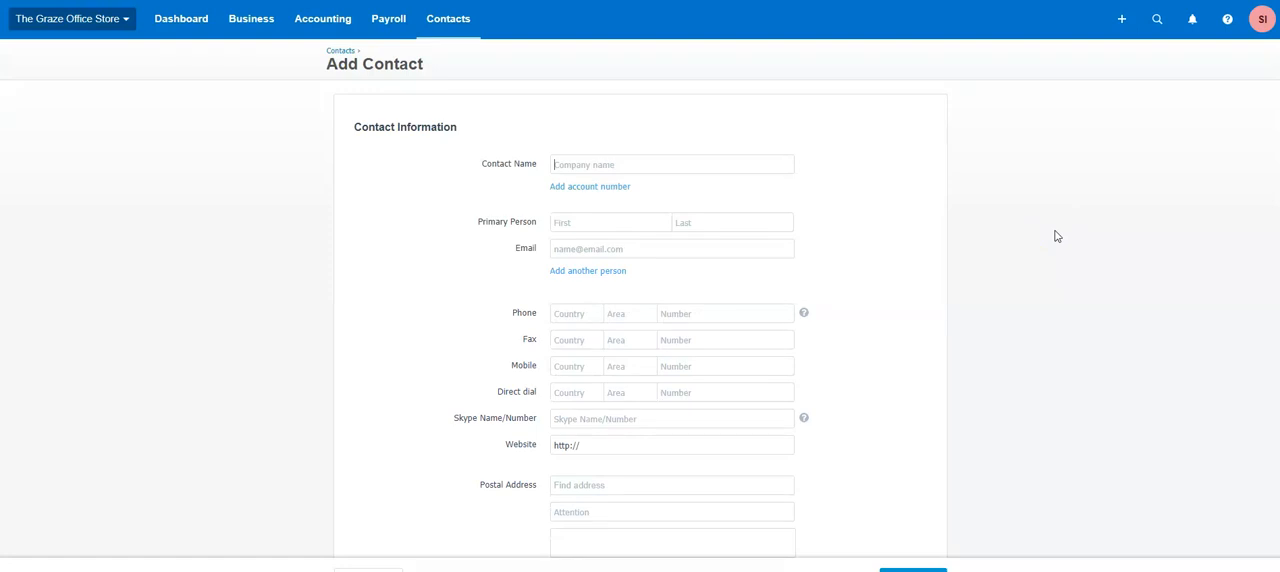
left_click(591, 161)
left_click(472, 194)
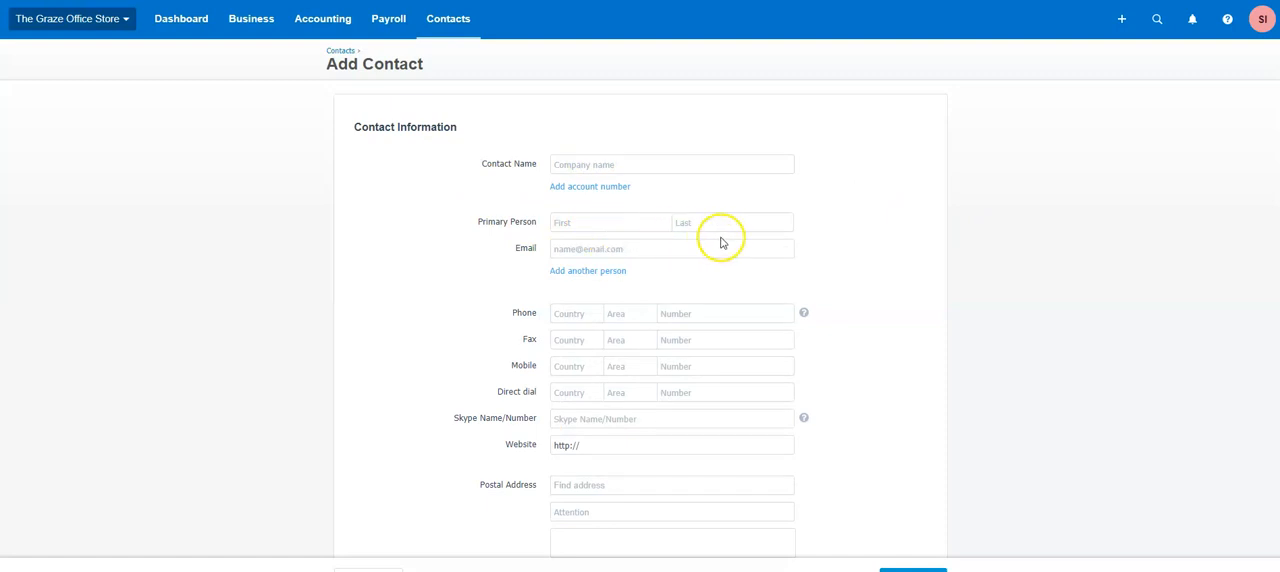
Step: Examine the new contact form's name, address, financial detail and bill and invoice due date fields
scroll(691, 295, "down", 3)
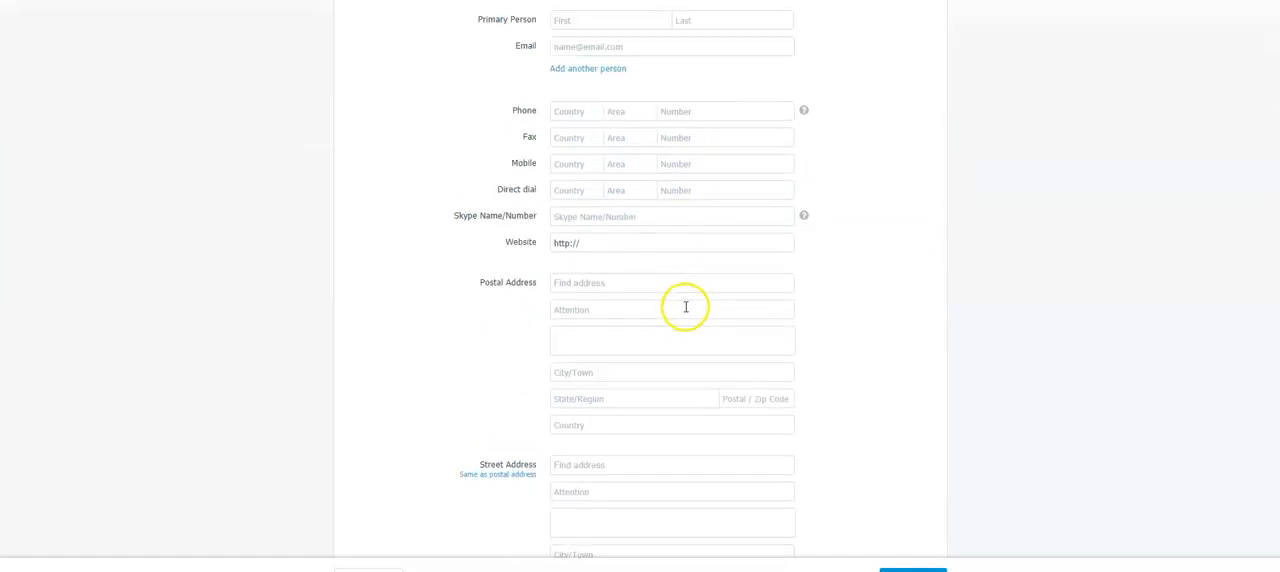
scroll(685, 307, "down", 2)
scroll(560, 297, "down", 3)
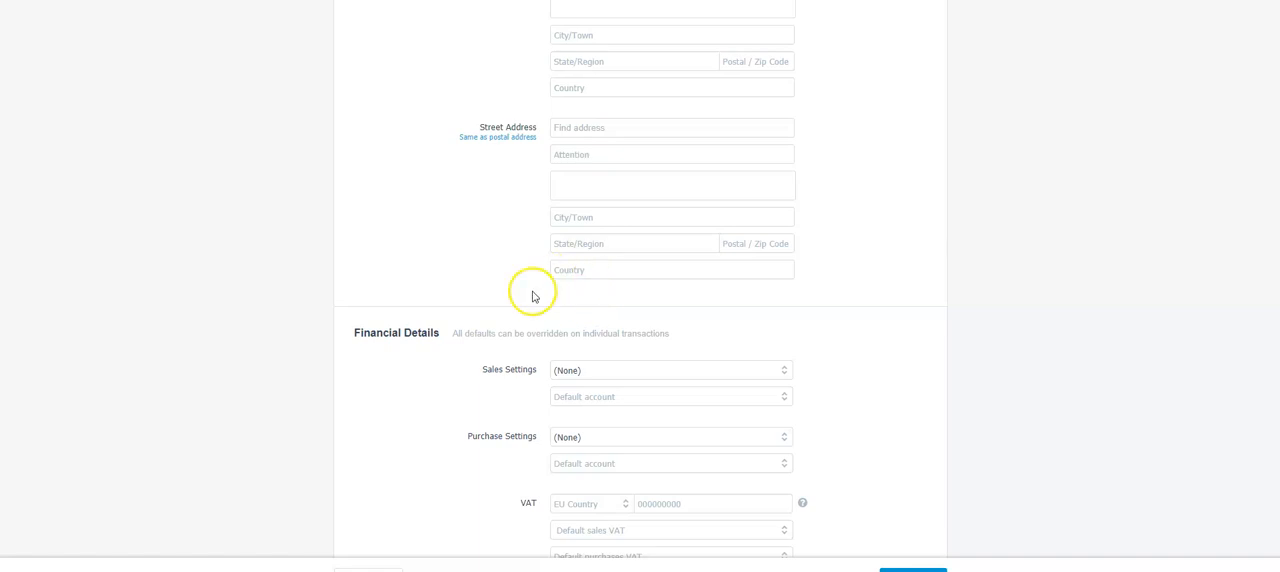
scroll(533, 296, "down", 3)
scroll(489, 292, "down", 3)
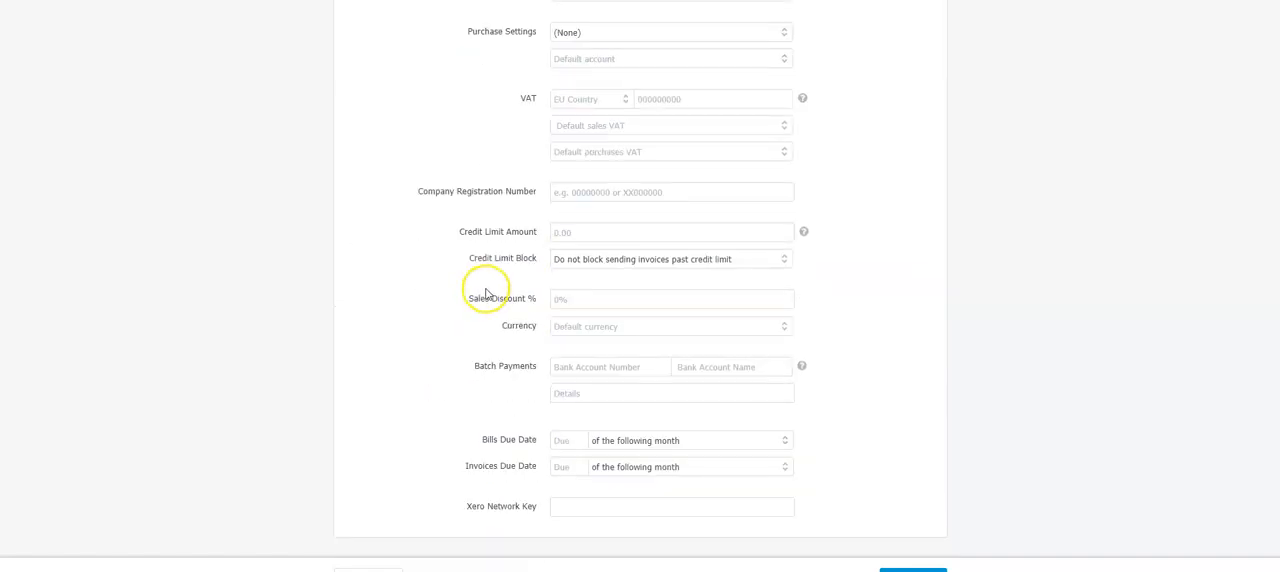
scroll(486, 293, "down", 1)
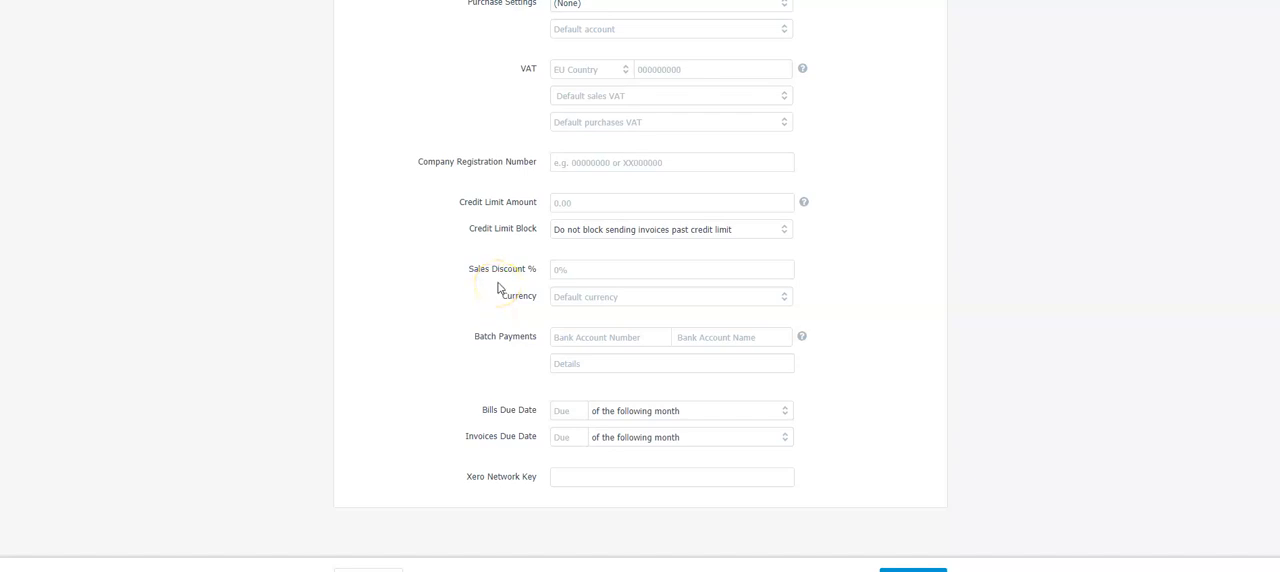
scroll(785, 382, "up", 15)
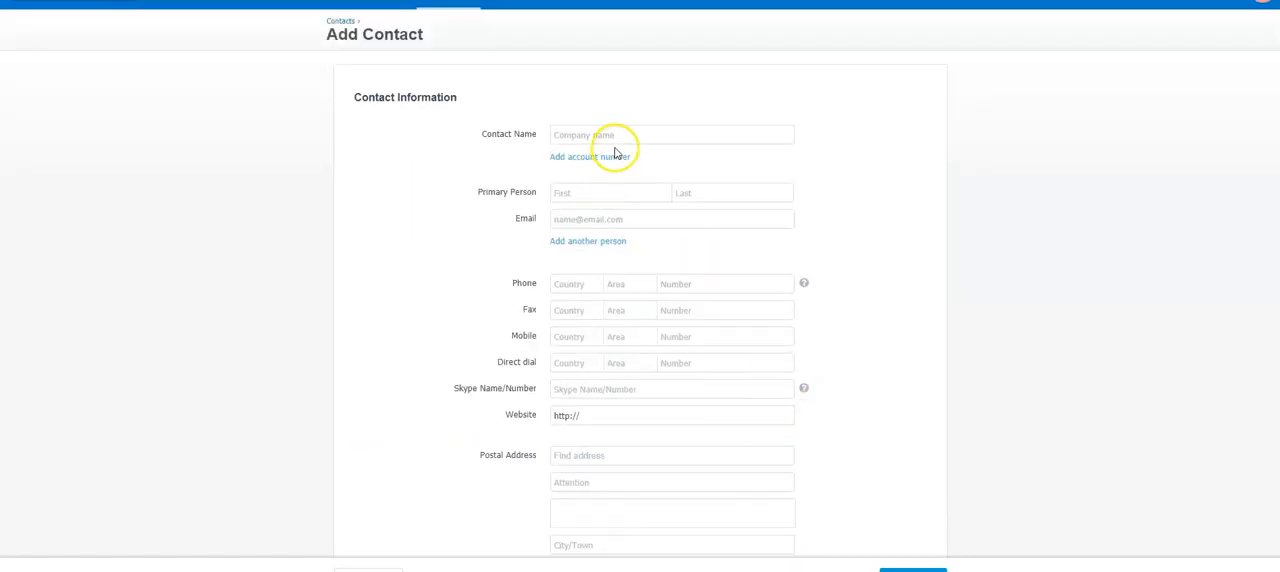
scroll(909, 457, "down", 3)
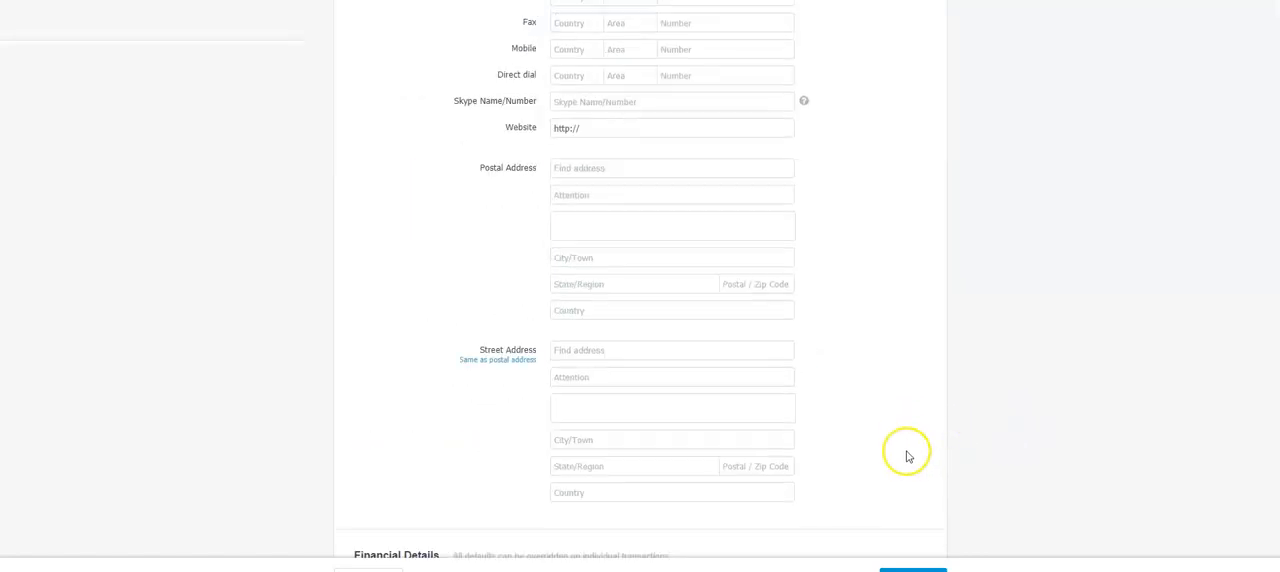
scroll(908, 457, "down", 2)
scroll(905, 455, "down", 1)
scroll(905, 455, "down", 3)
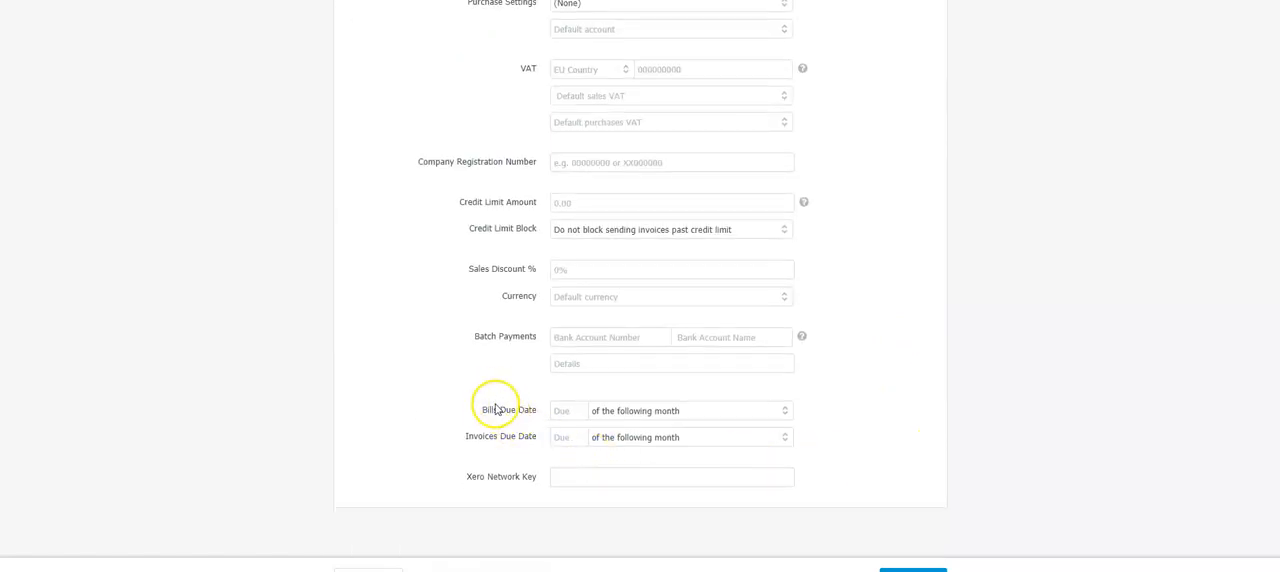
Step: Try an invoices due date of 45, inspect the invoice and bill due term options, and leave the form without saving
left_click(568, 436)
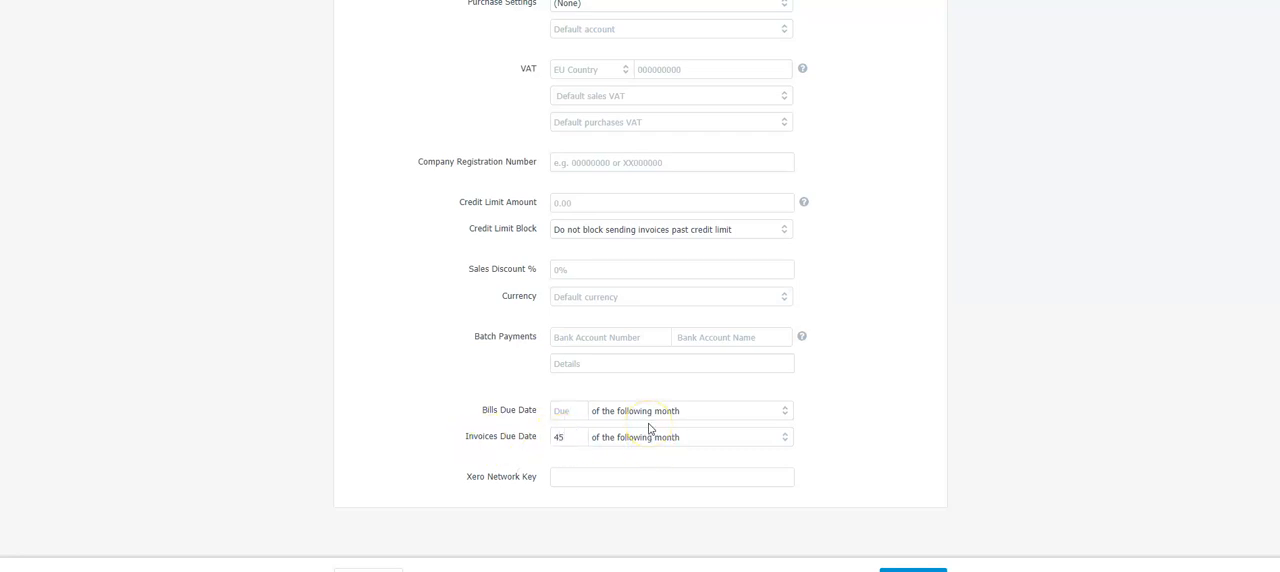
left_click(786, 437)
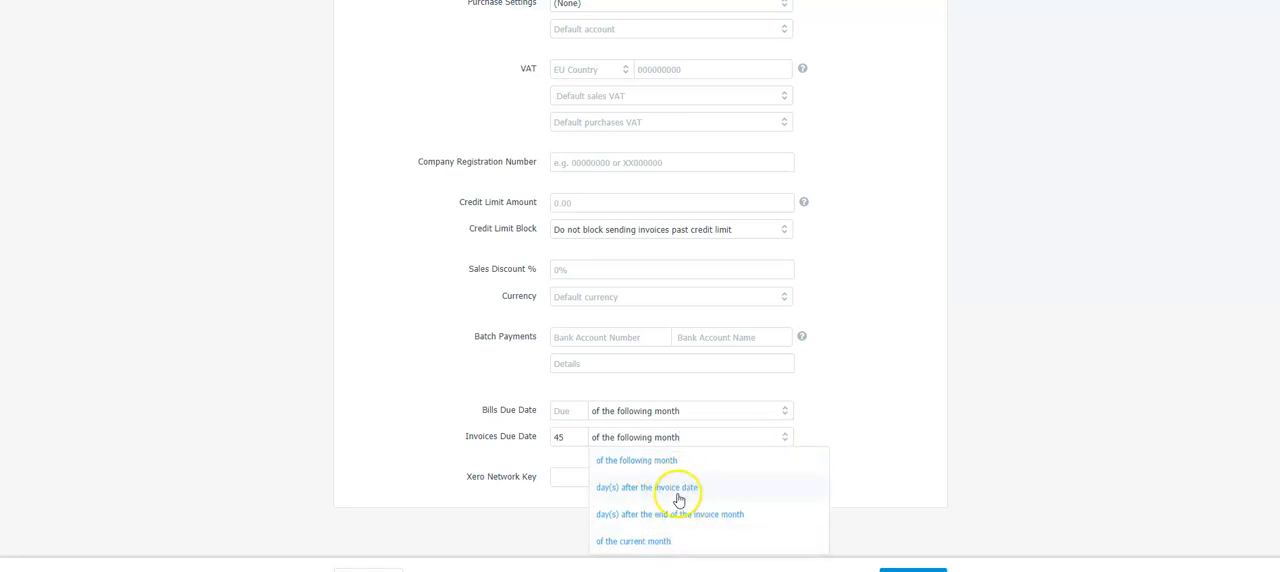
left_click_drag(565, 437, 550, 437)
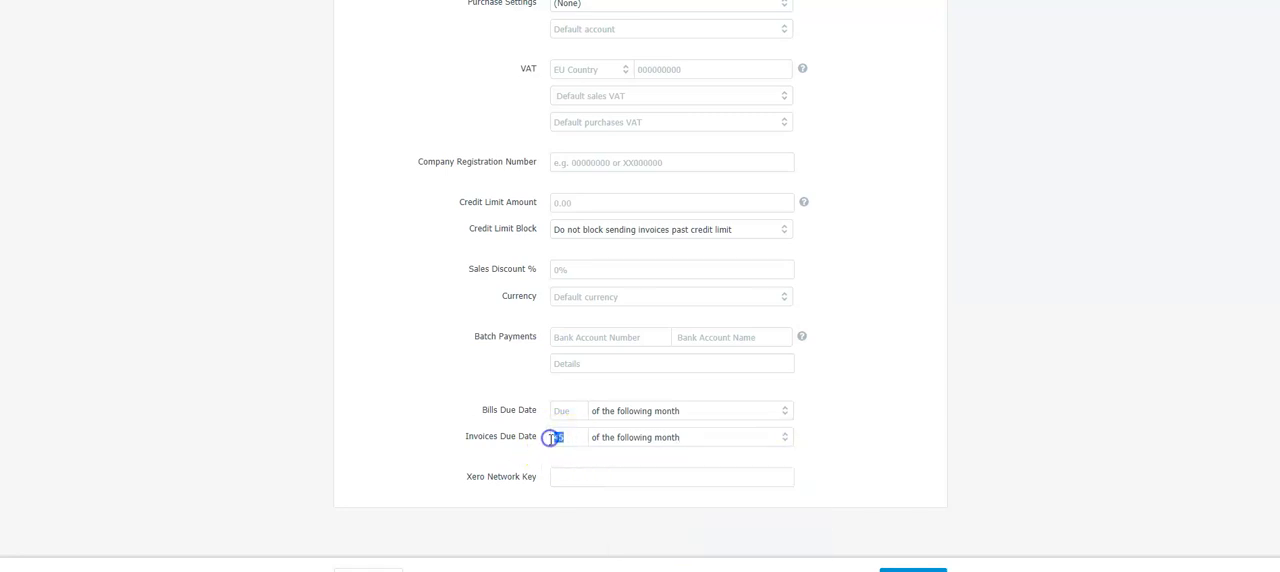
left_click(568, 411)
left_click(785, 412)
left_click(877, 410)
left_click(729, 376)
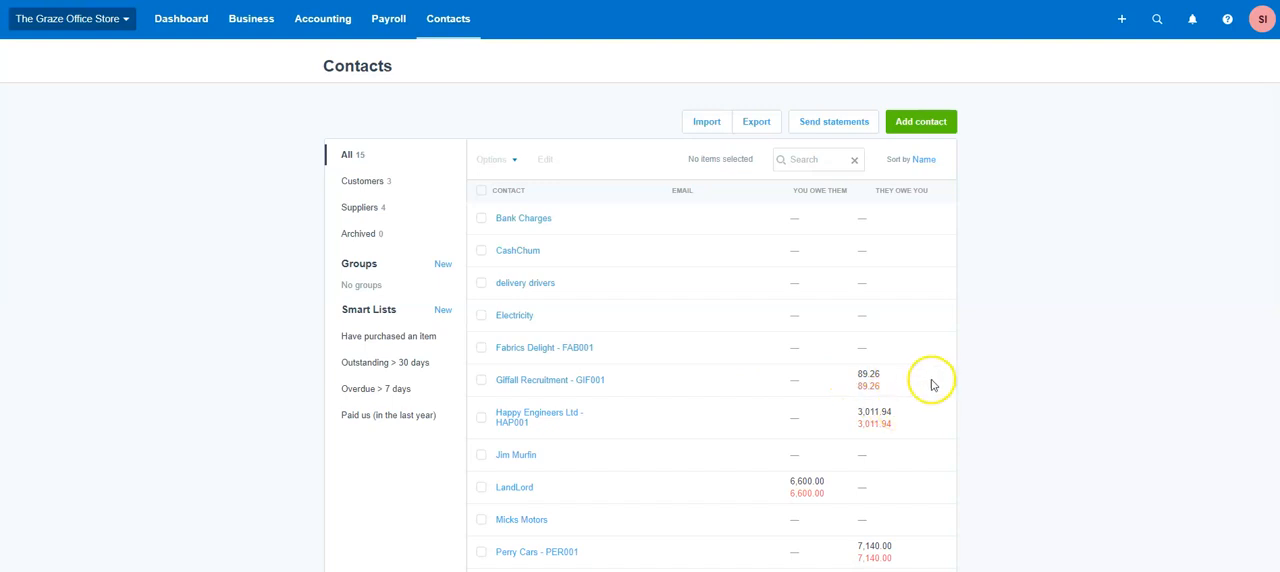
Step: Open the existing Giffall Recruitment - GIF001 contact for editing
left_click(520, 387)
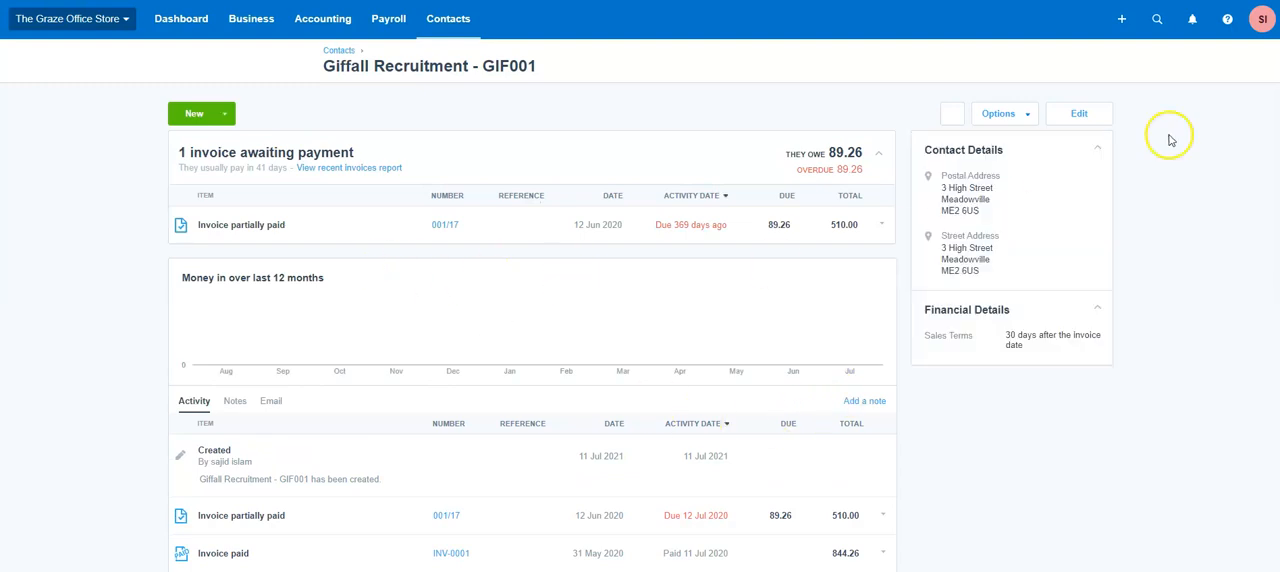
left_click(1080, 116)
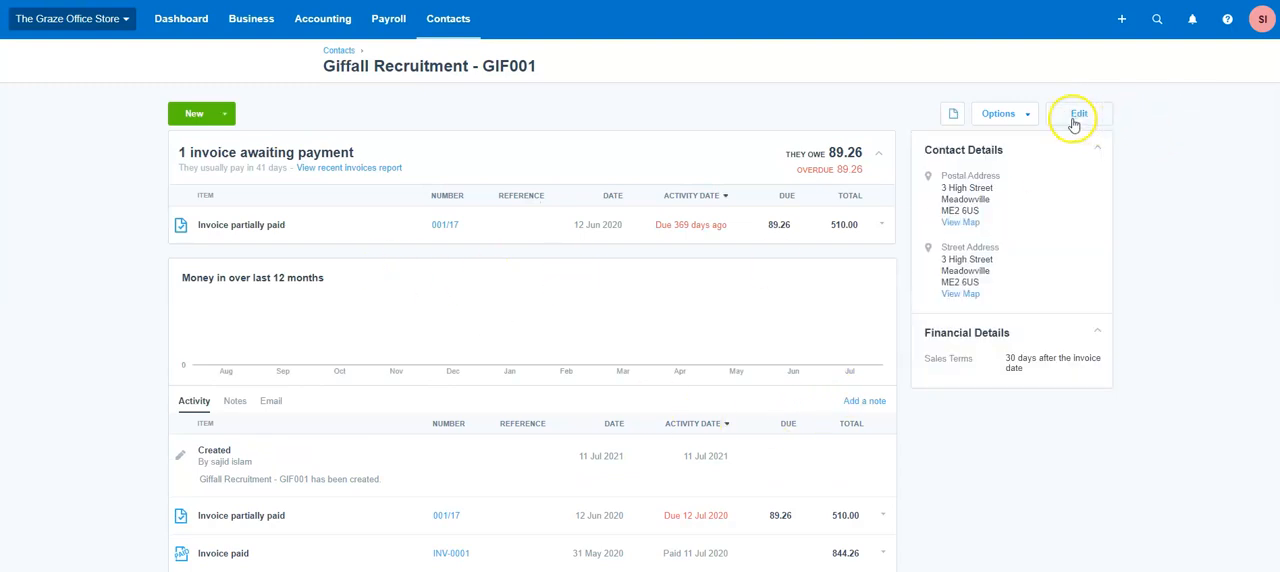
left_click(996, 118)
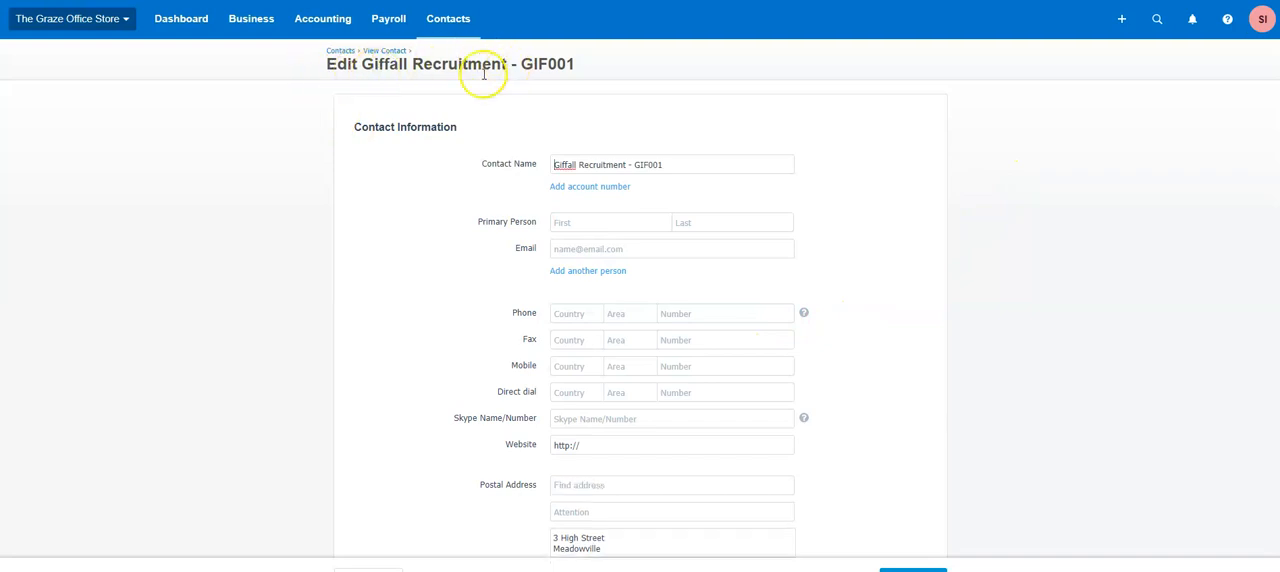
Step: Examine Giffall Recruitment's name, addresses and invoice due date terms, and consult the assessment document's customer and supplier tables
scroll(689, 338, "down", 10)
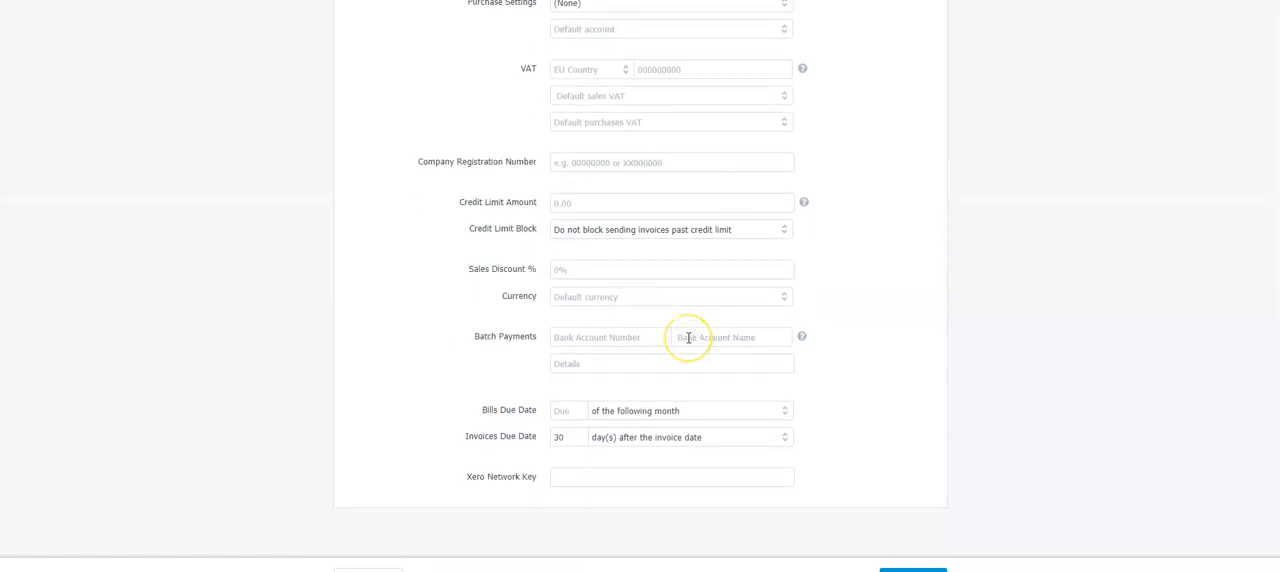
scroll(688, 338, "up", 2)
scroll(686, 343, "down", 2)
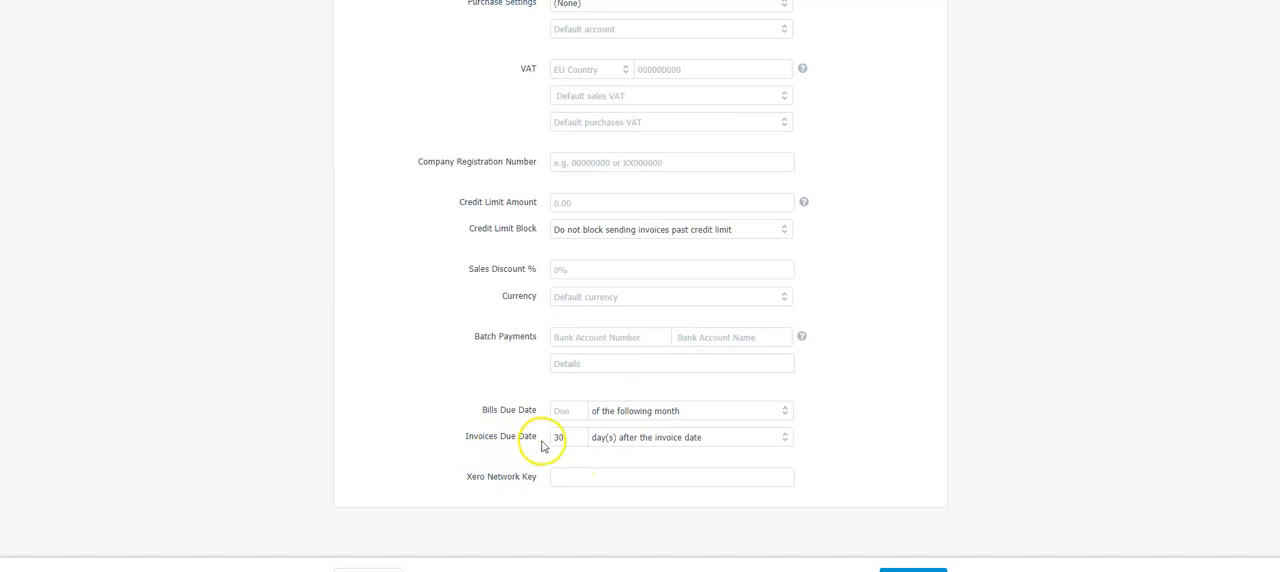
scroll(712, 398, "up", 15)
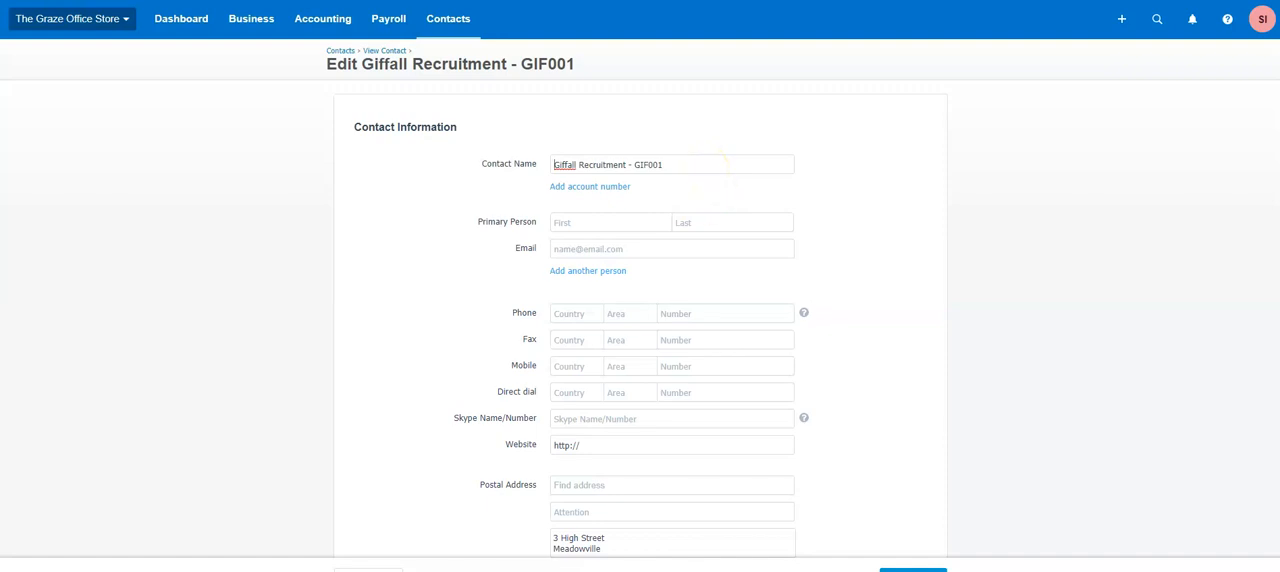
left_click(592, 571)
scroll(500, 400, "down", 3)
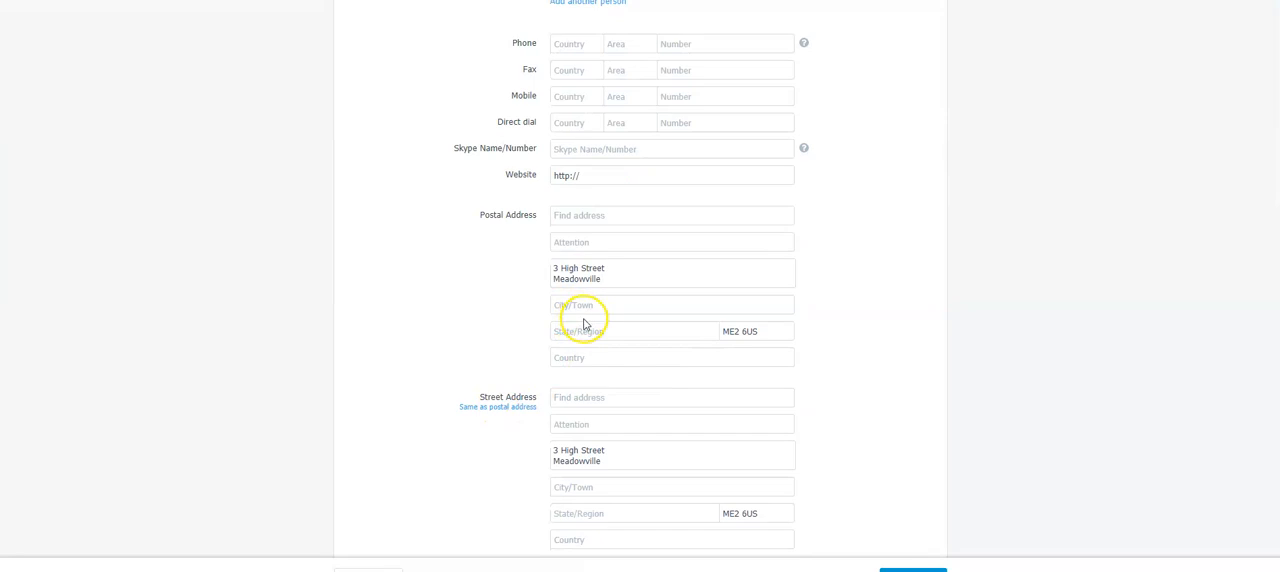
scroll(585, 325, "down", 8)
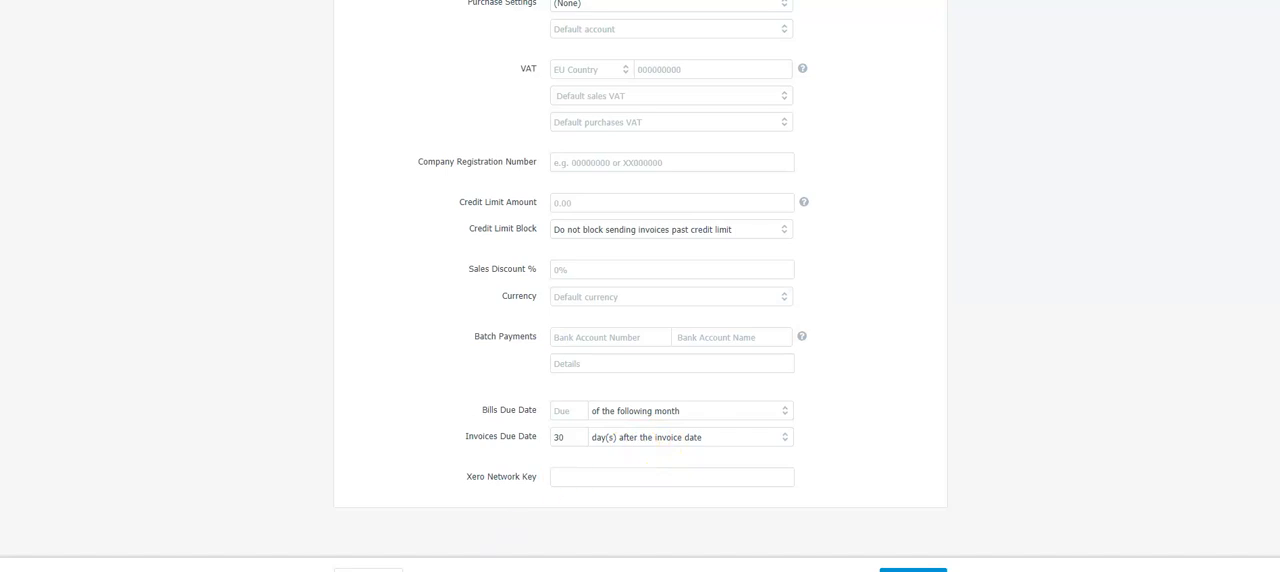
key("alt+Tab")
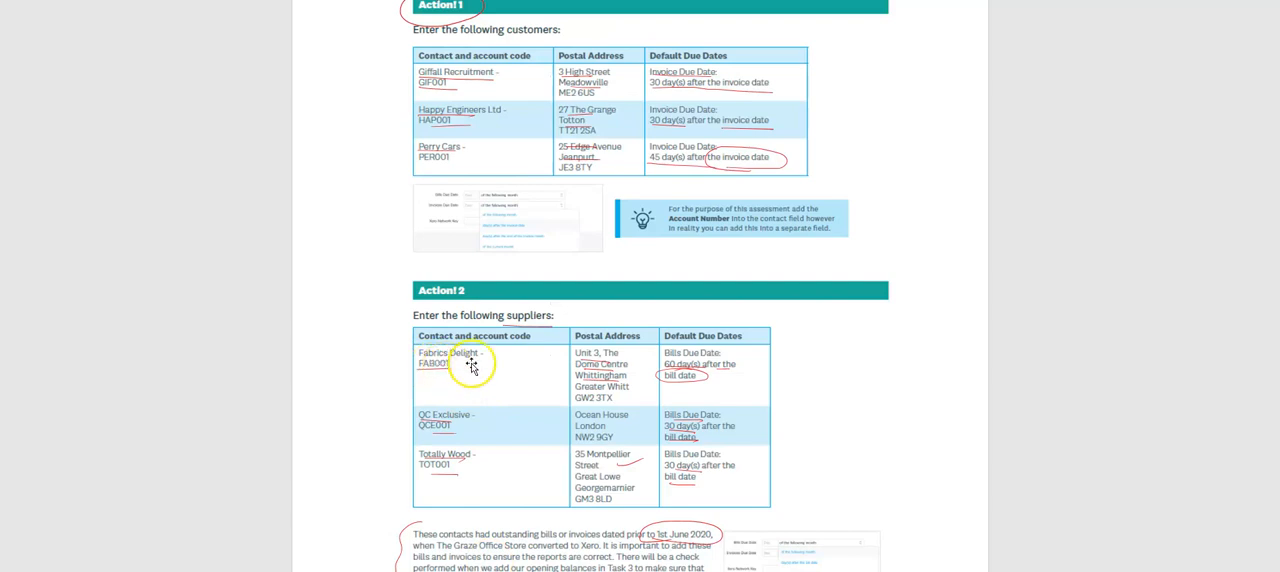
key("alt+Tab")
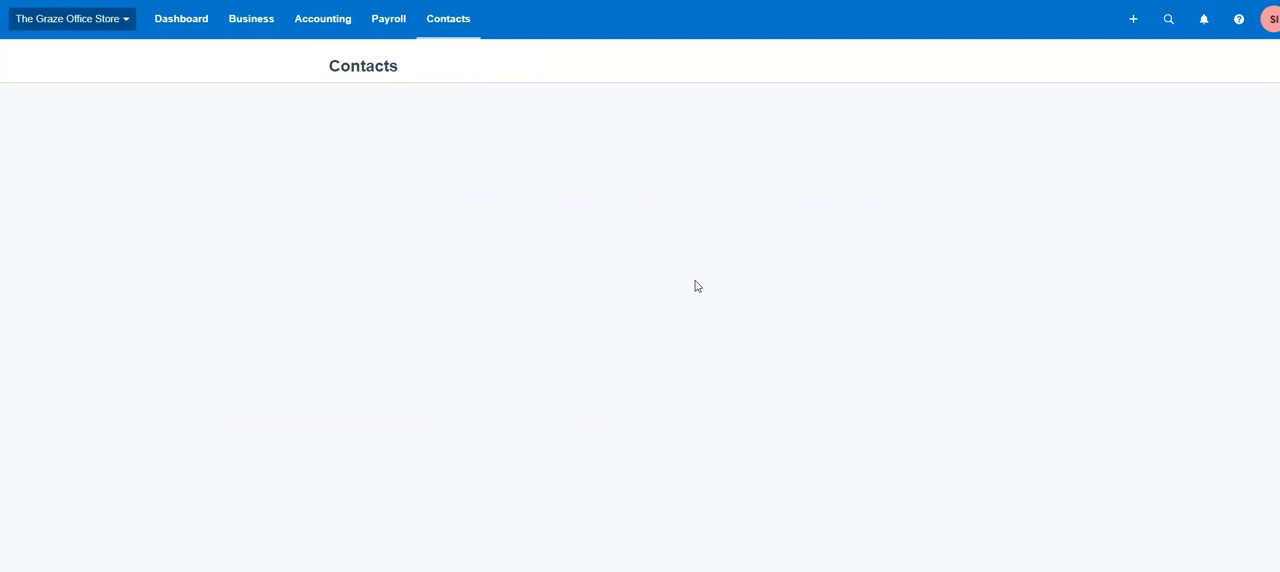
Step: Open the Giffall Recruitment - GIF001 contact from the contacts list for editing
left_click(889, 347)
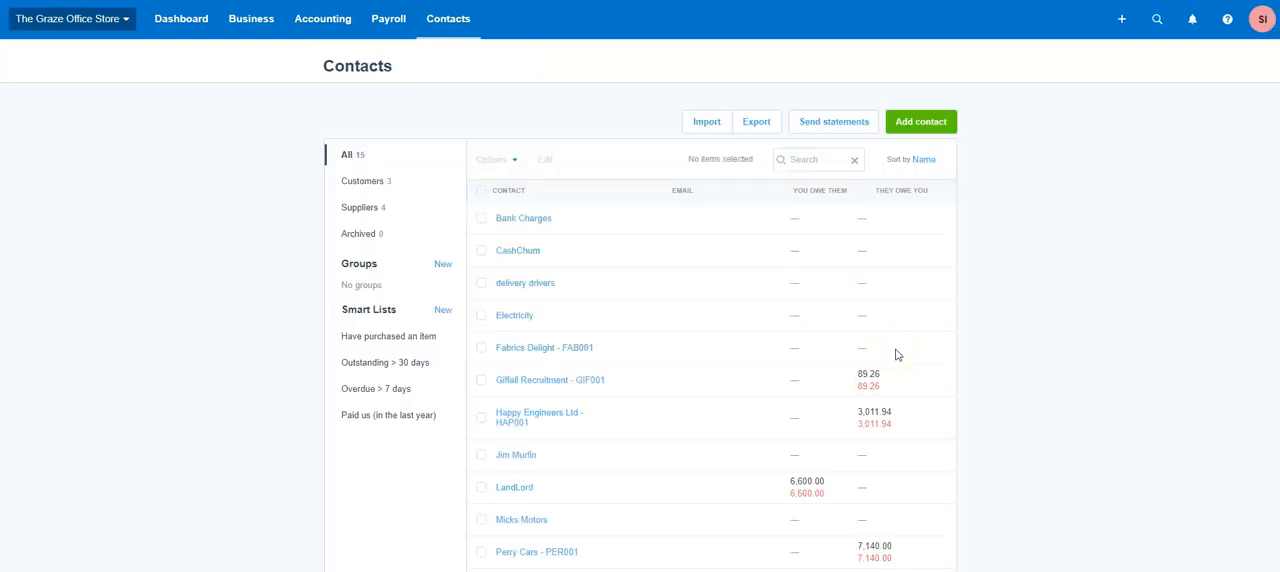
left_click(519, 385)
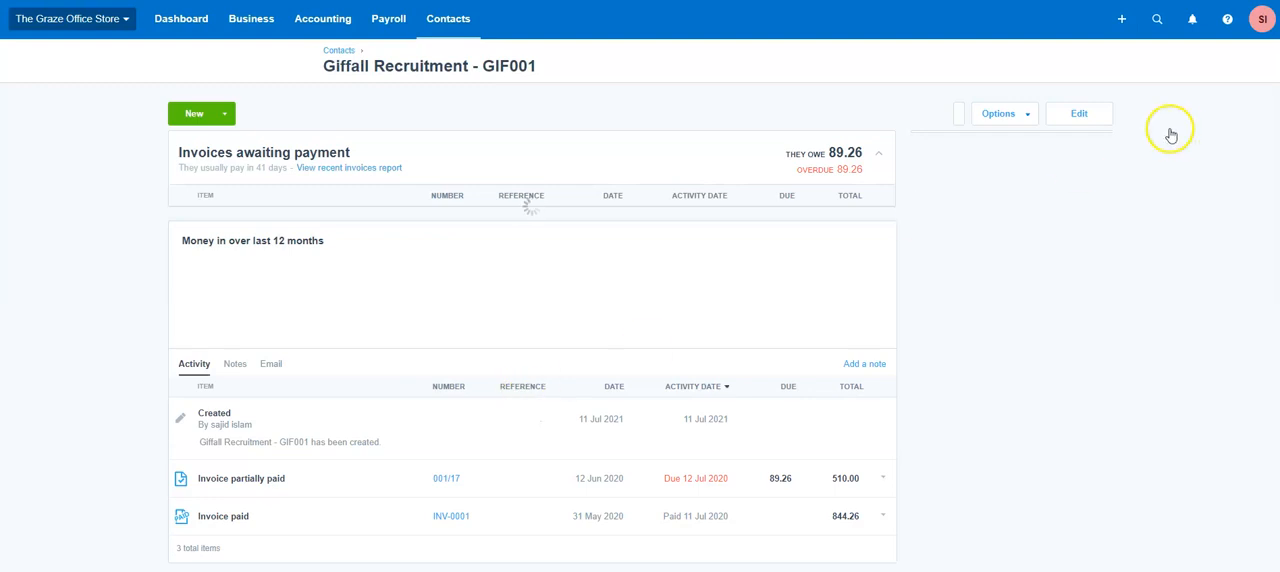
left_click(1075, 116)
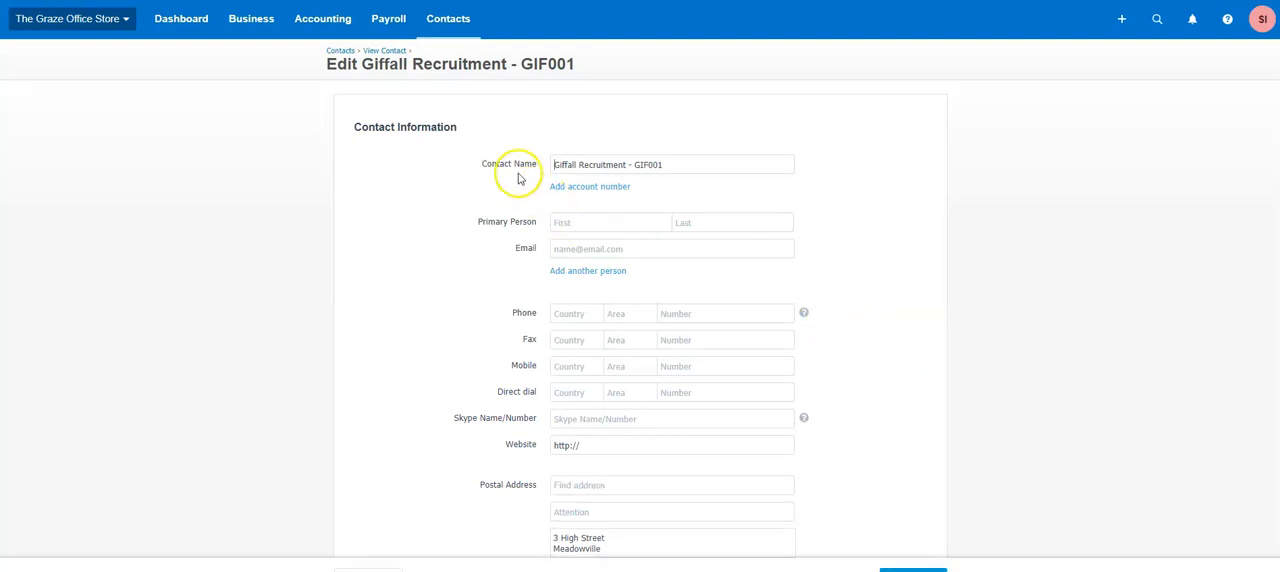
Step: Review Giffall Recruitment's contact name, postal and street addresses and financial details, and compare them with the assessment document's Action! 1 customer table
left_click(673, 167)
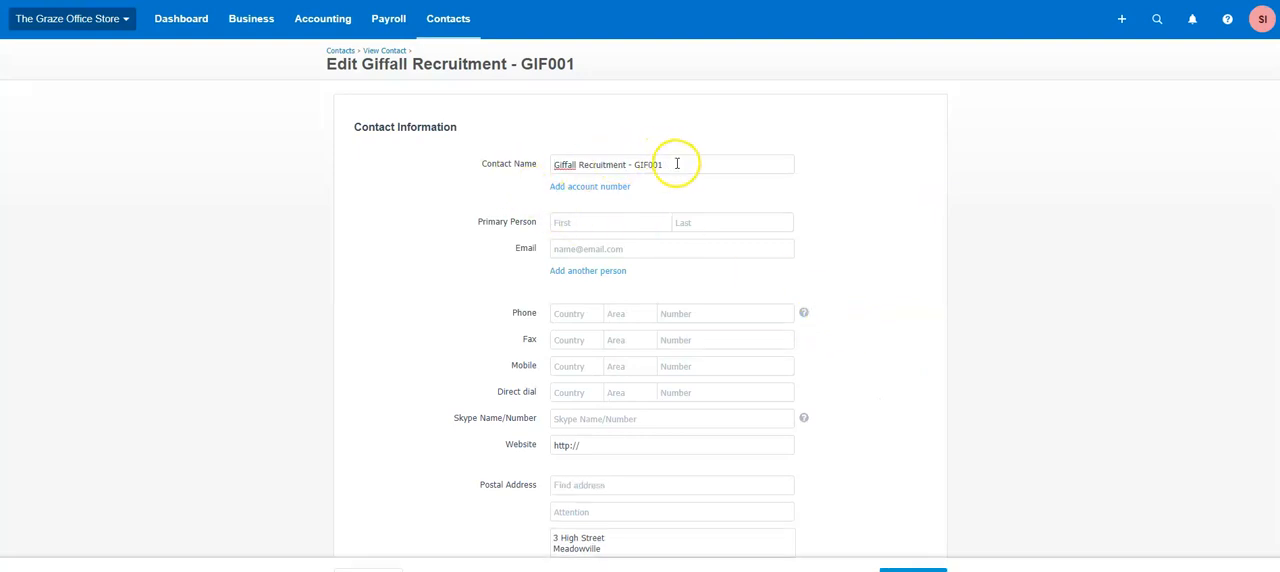
scroll(729, 262, "down", 3)
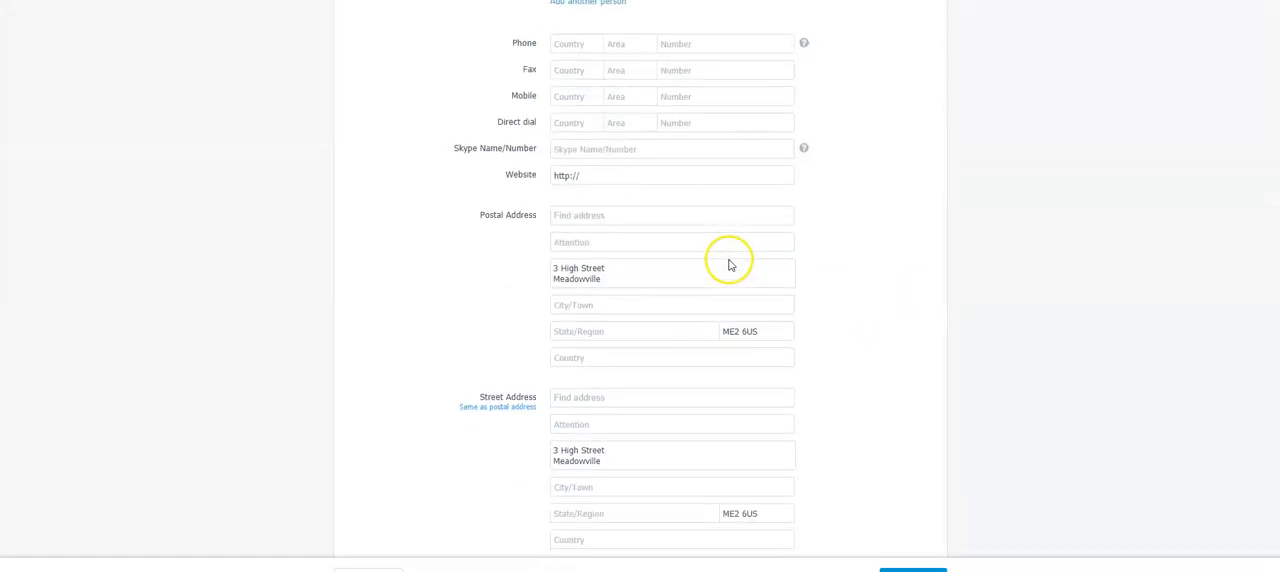
scroll(695, 262, "down", 3)
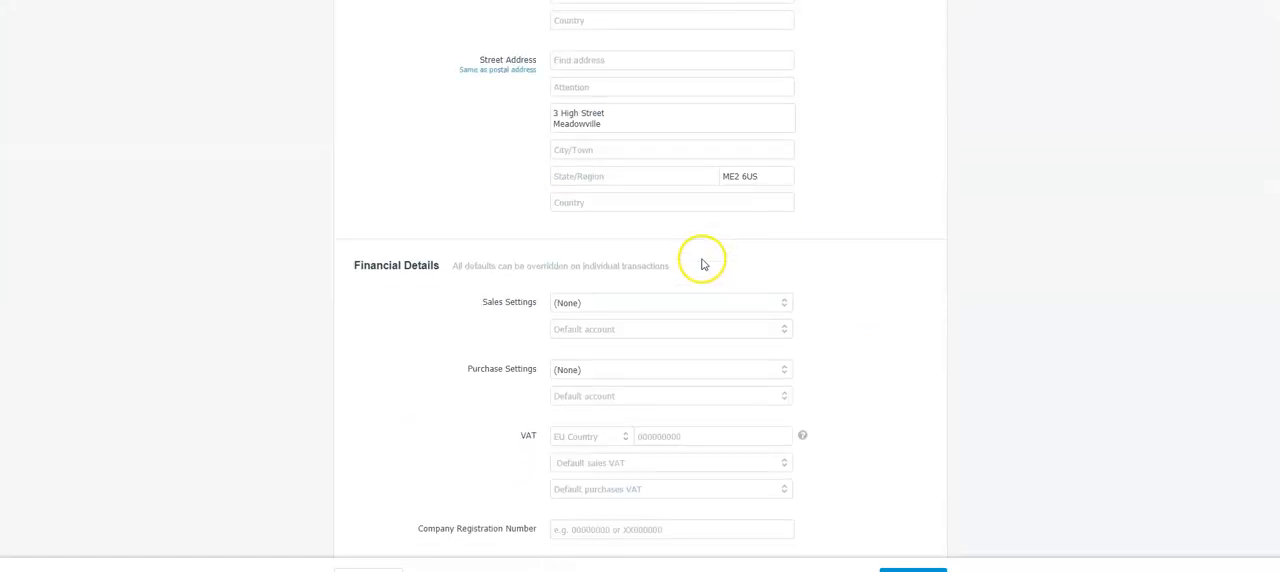
scroll(702, 263, "down", 4)
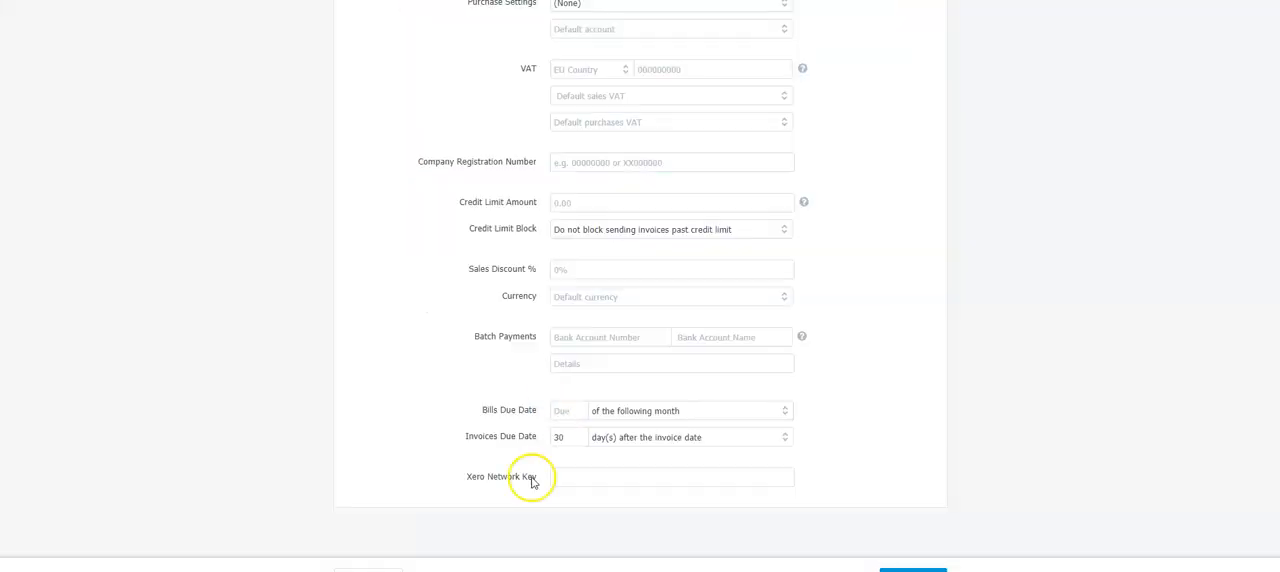
scroll(560, 391, "up", 10)
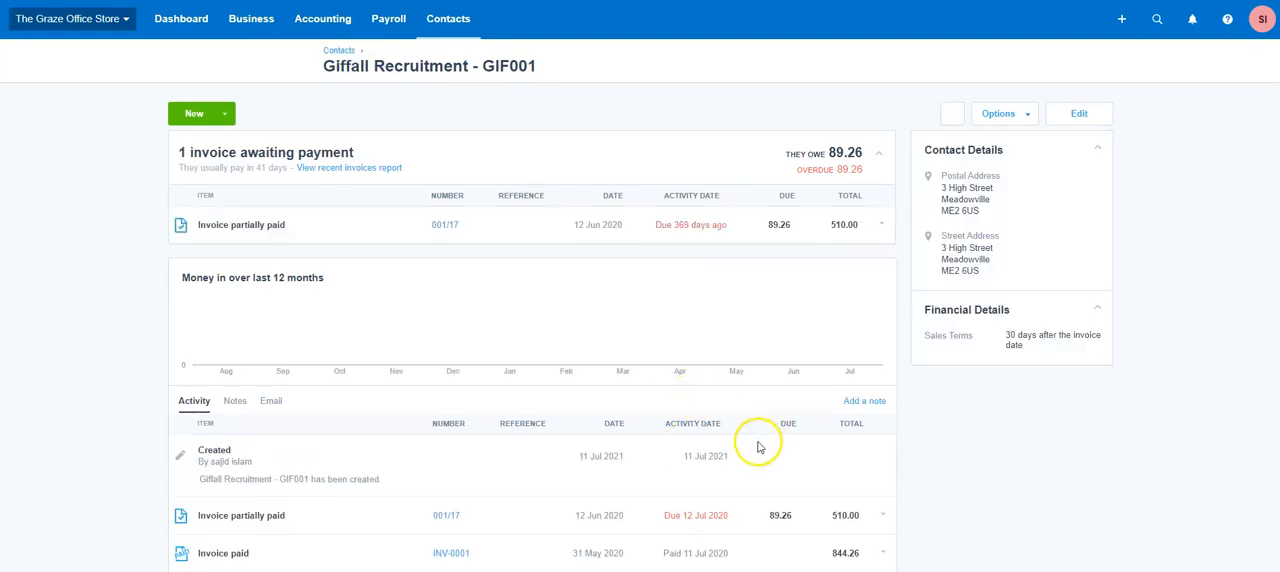
Step: Open the Fabrics Delight - FAB001 supplier contact for editing and examine its contact name, address and bills due date terms
key("alt+Left")
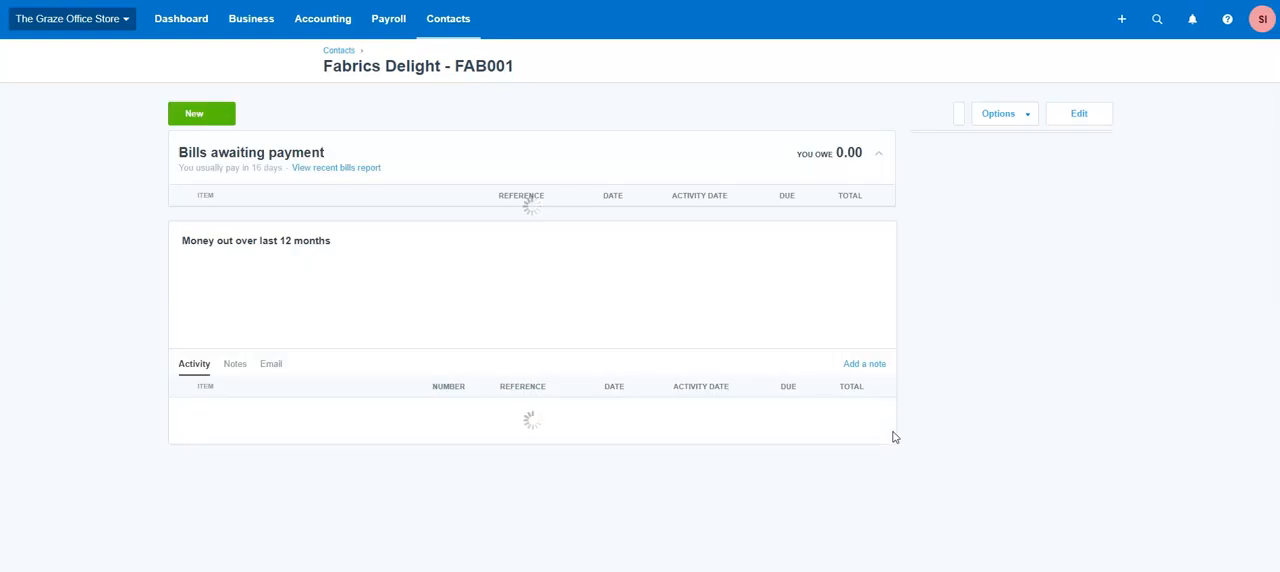
left_click(1080, 117)
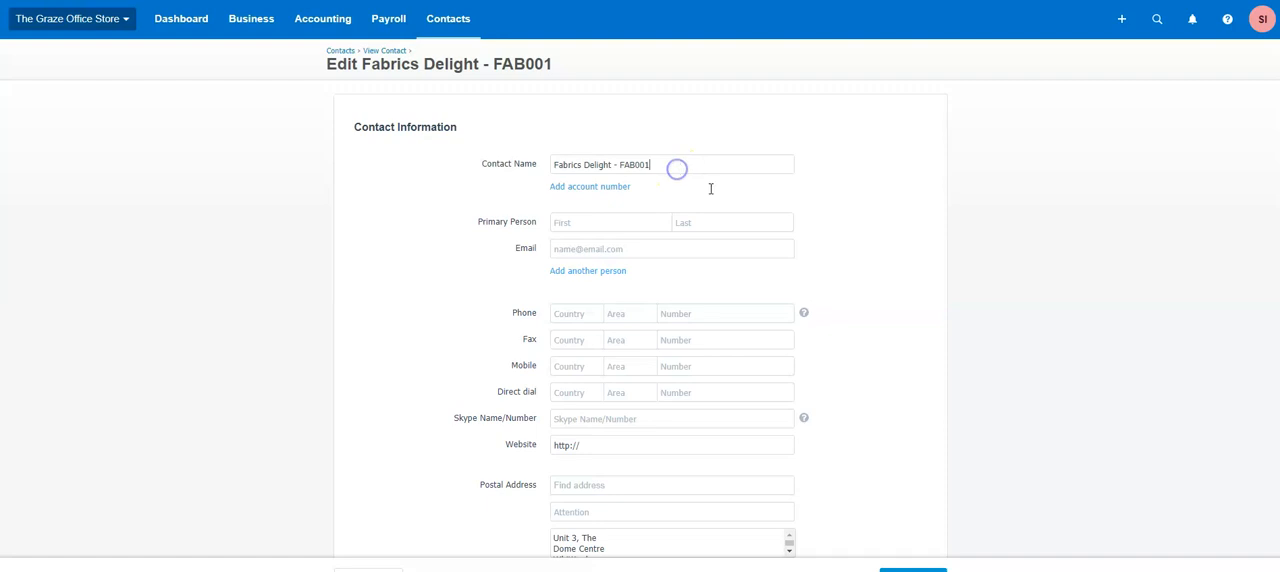
scroll(825, 360, "down", 10)
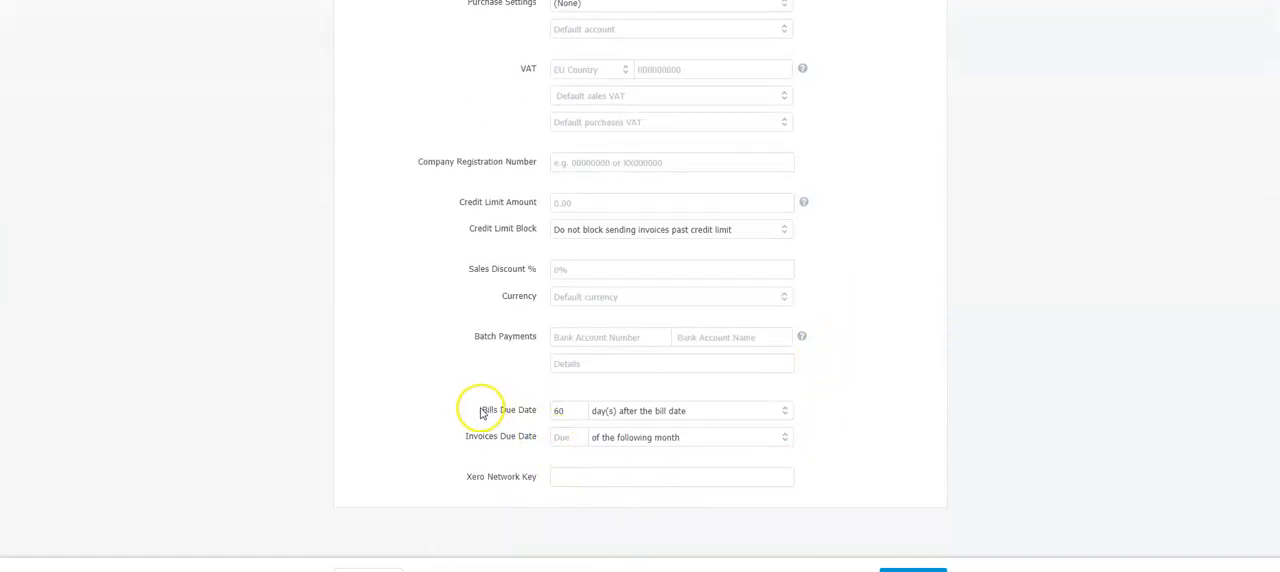
left_click_drag(480, 410, 530, 409)
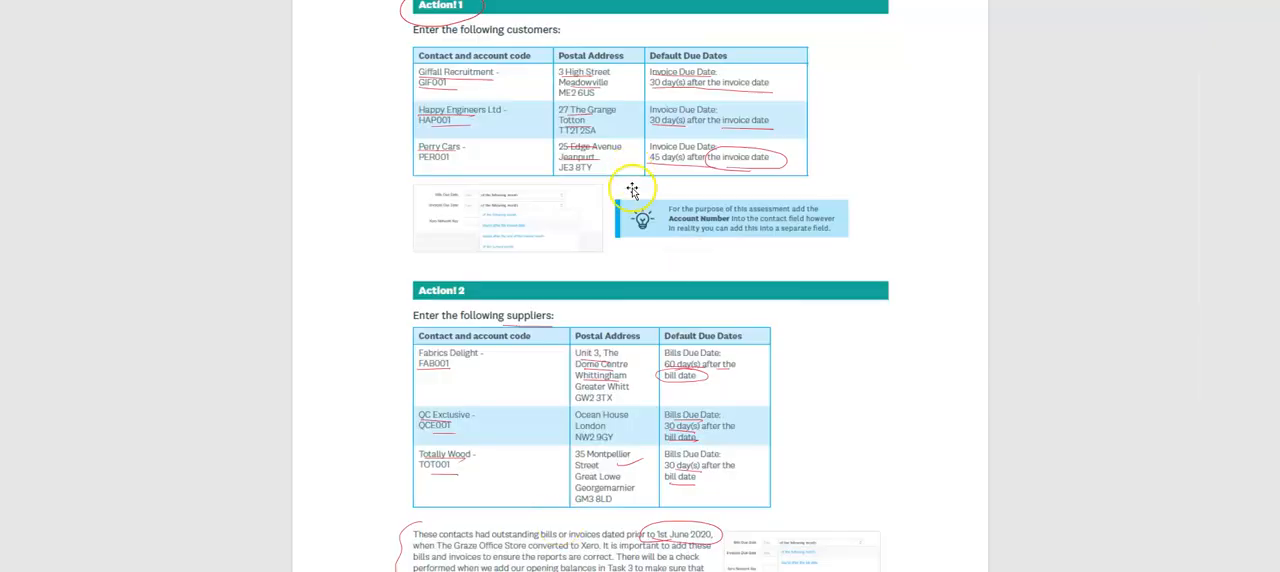
Step: Switch to the assessment document and review the postal addresses and default due dates in the customer and supplier tables
scroll(634, 191, "up", 3)
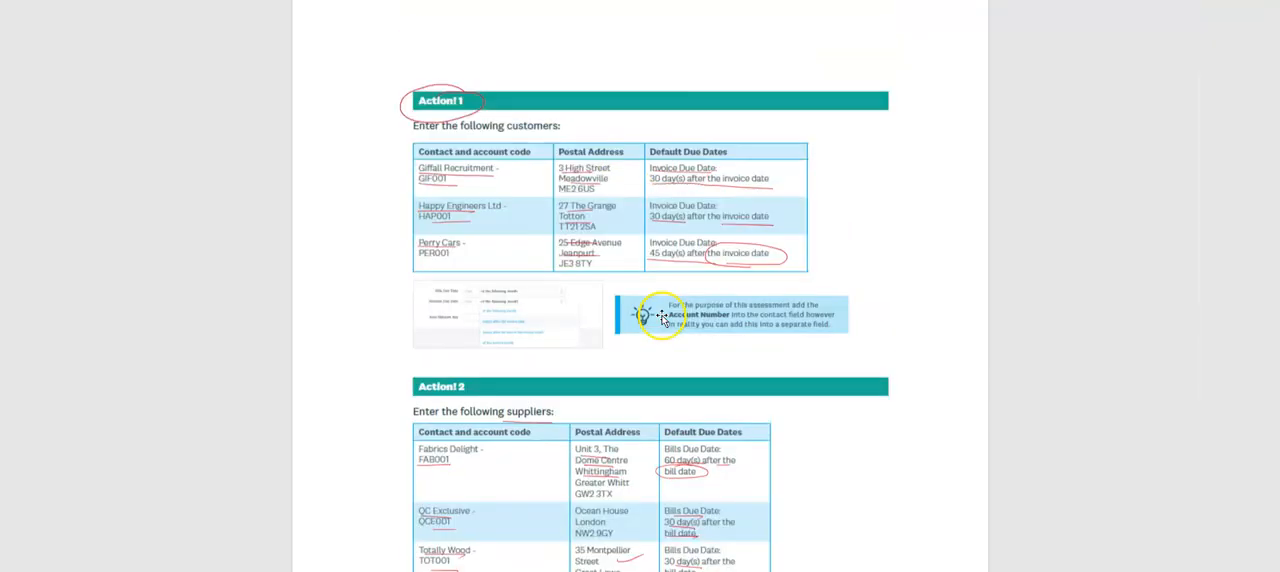
scroll(597, 380, "down", 3)
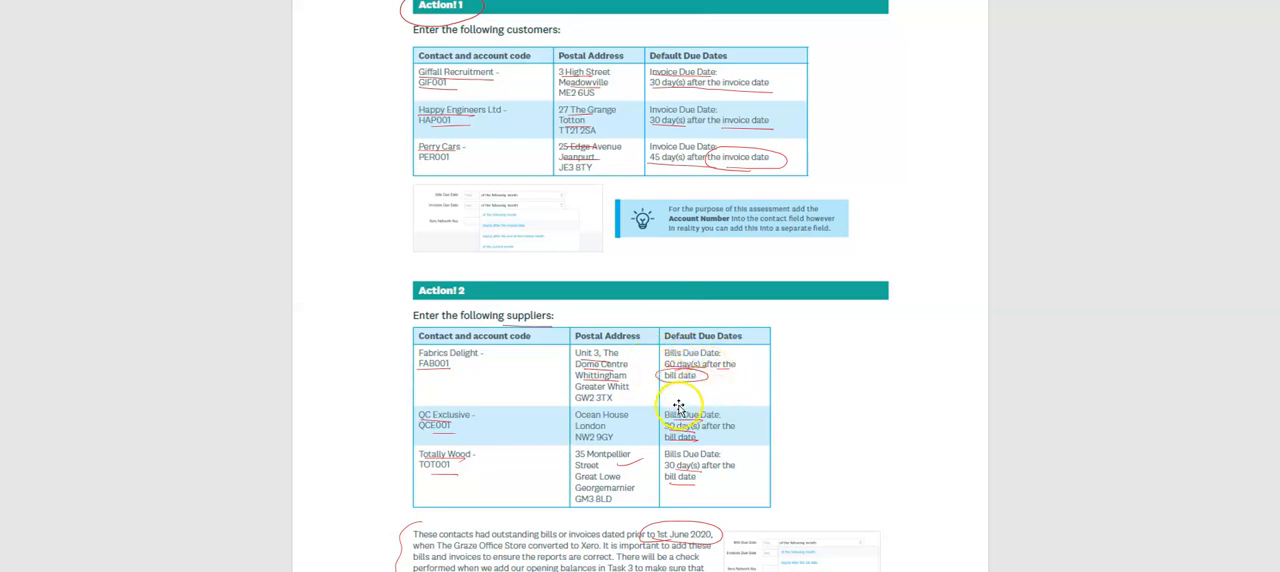
scroll(686, 414, "up", 1)
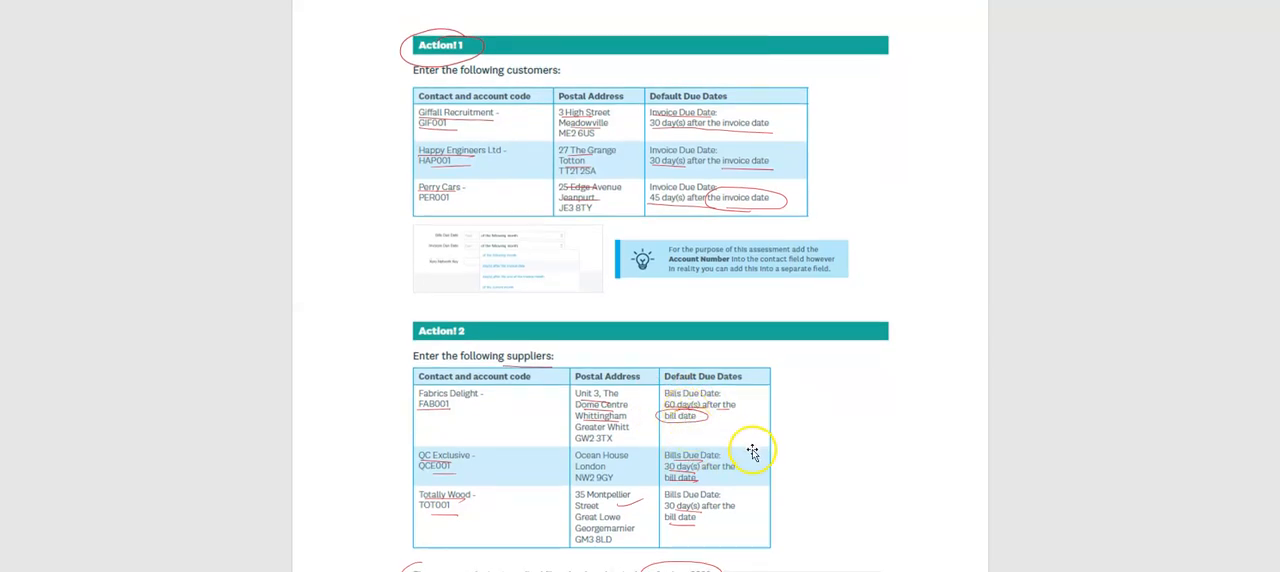